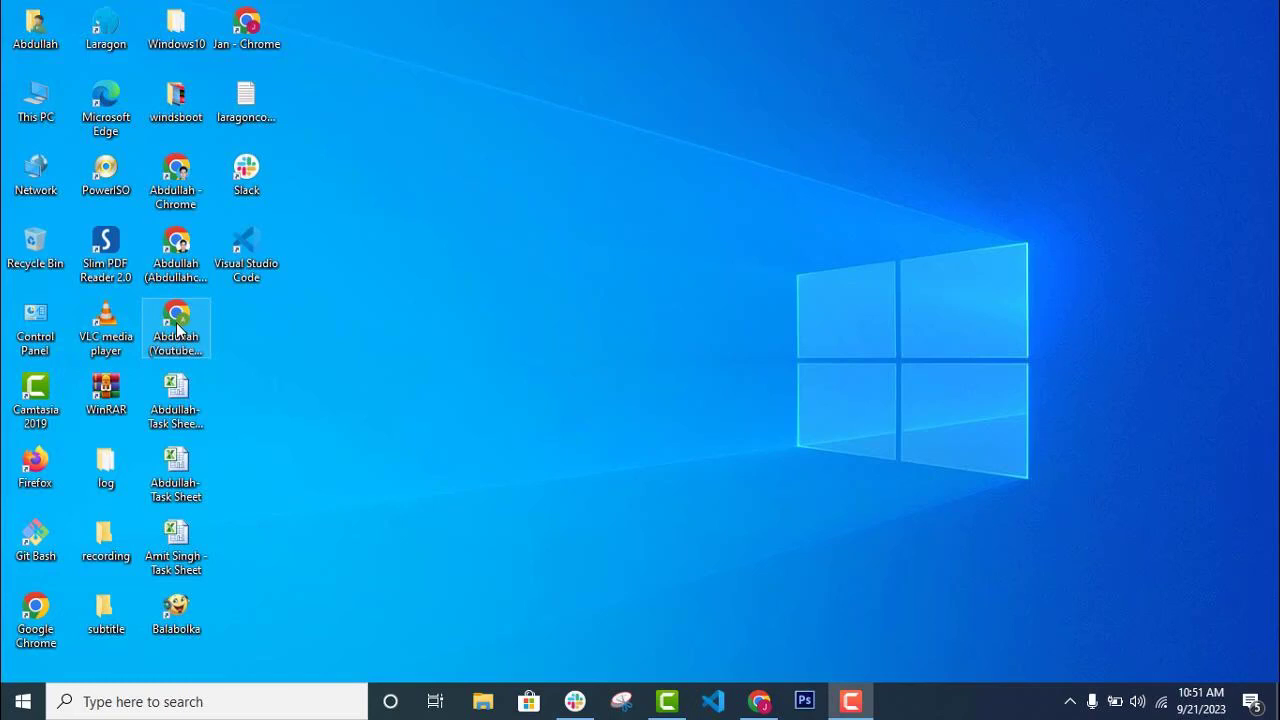
# - Open a maximized Chrome window with the YouTube profile, search Google for "canva" and open the Canva website
pyautogui.doubleClick(181, 329)
pyautogui.doubleClick(178, 325)
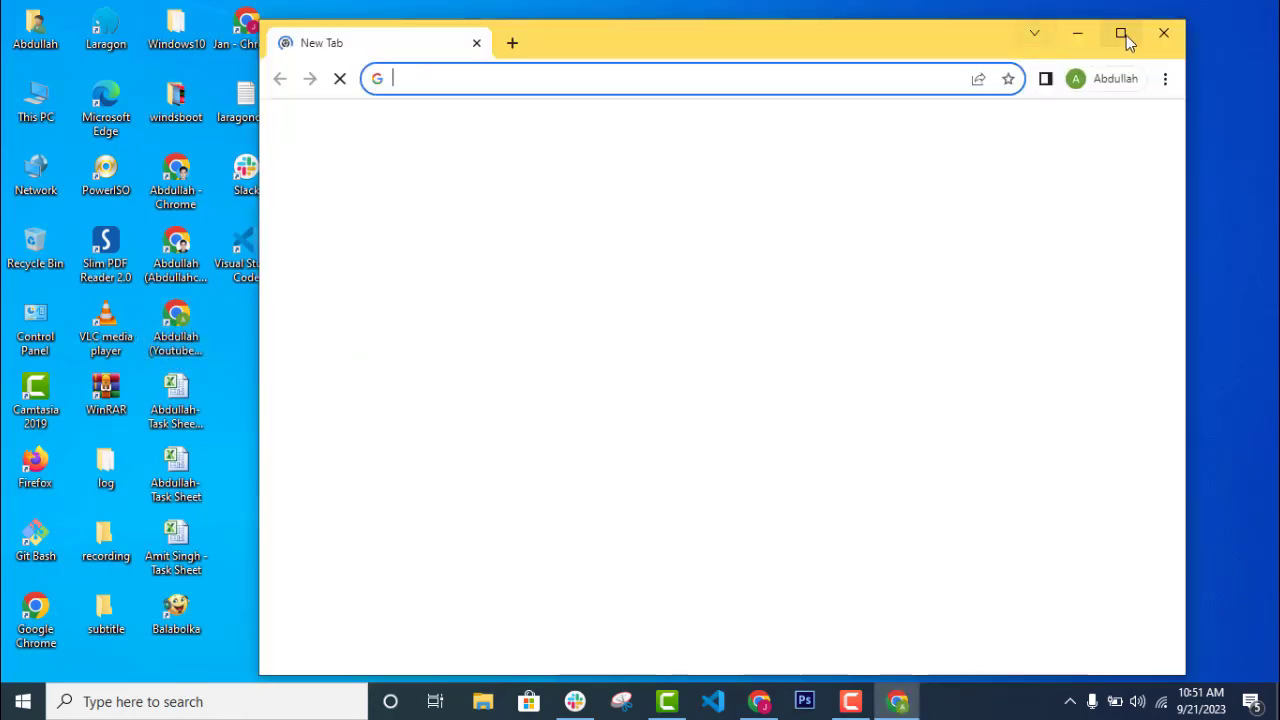
pyautogui.click(1124, 35)
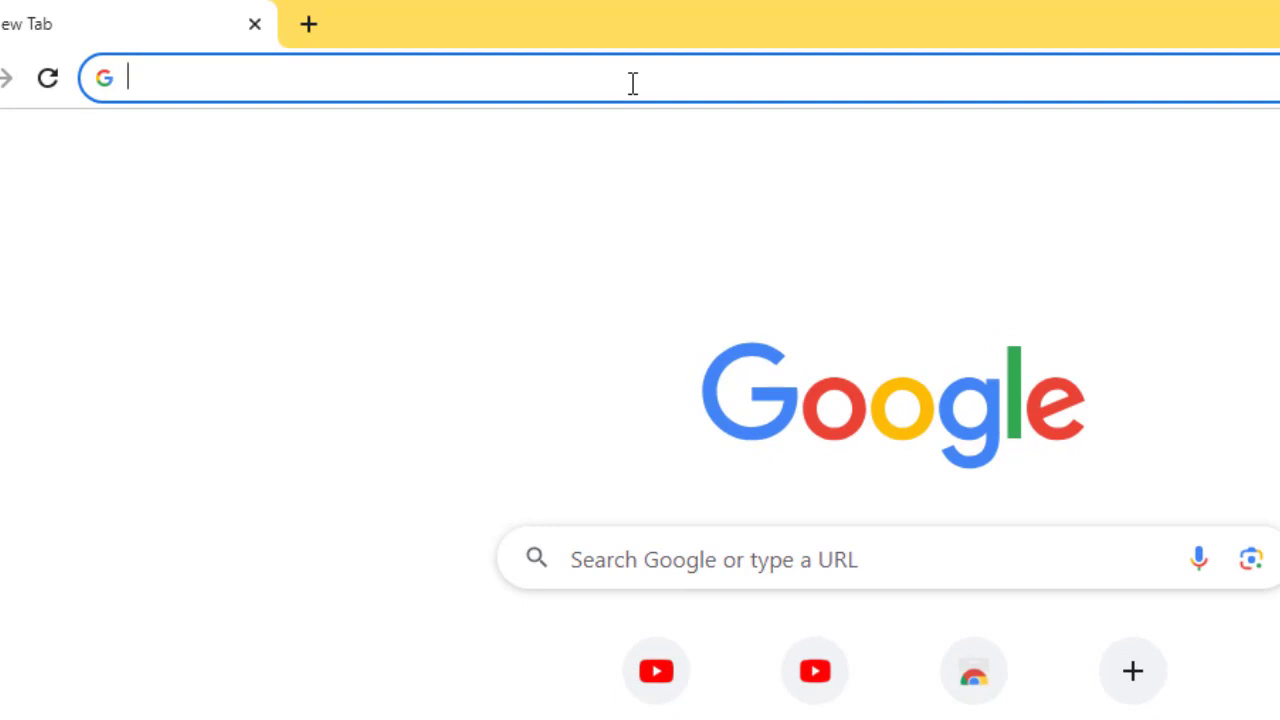
pyautogui.write('c')
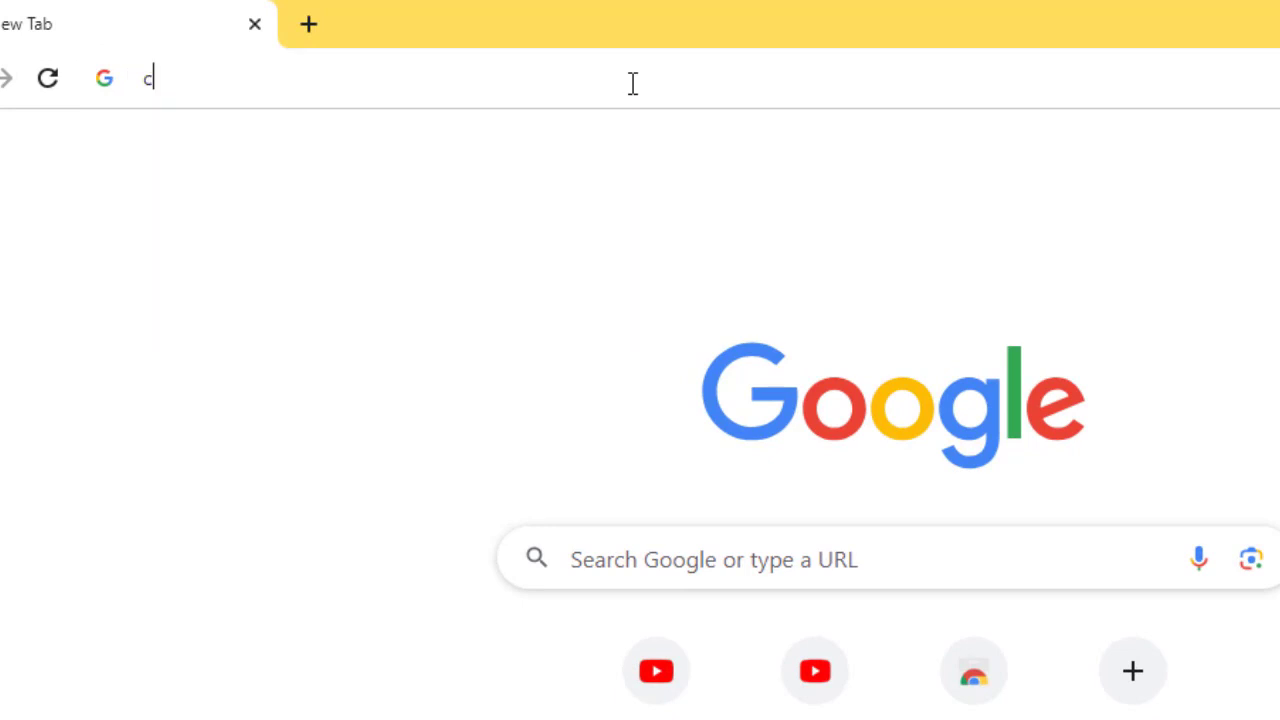
pyautogui.write('anva')
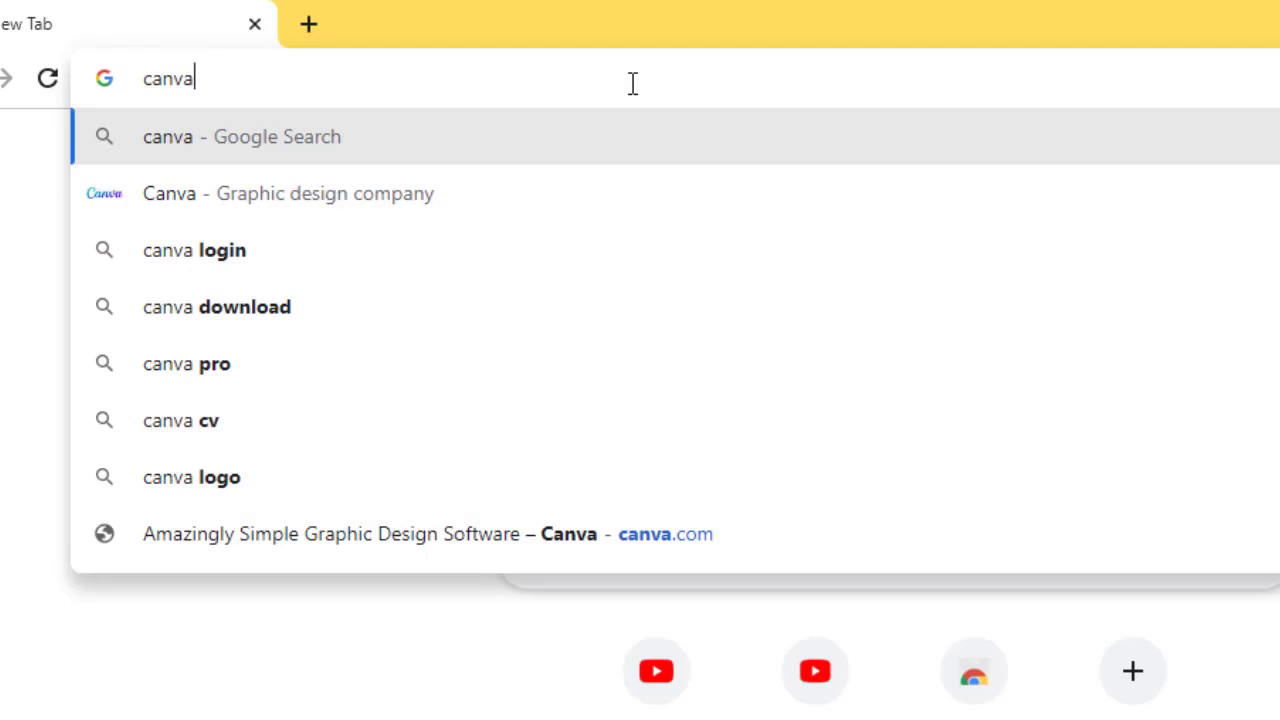
pyautogui.press('Return')
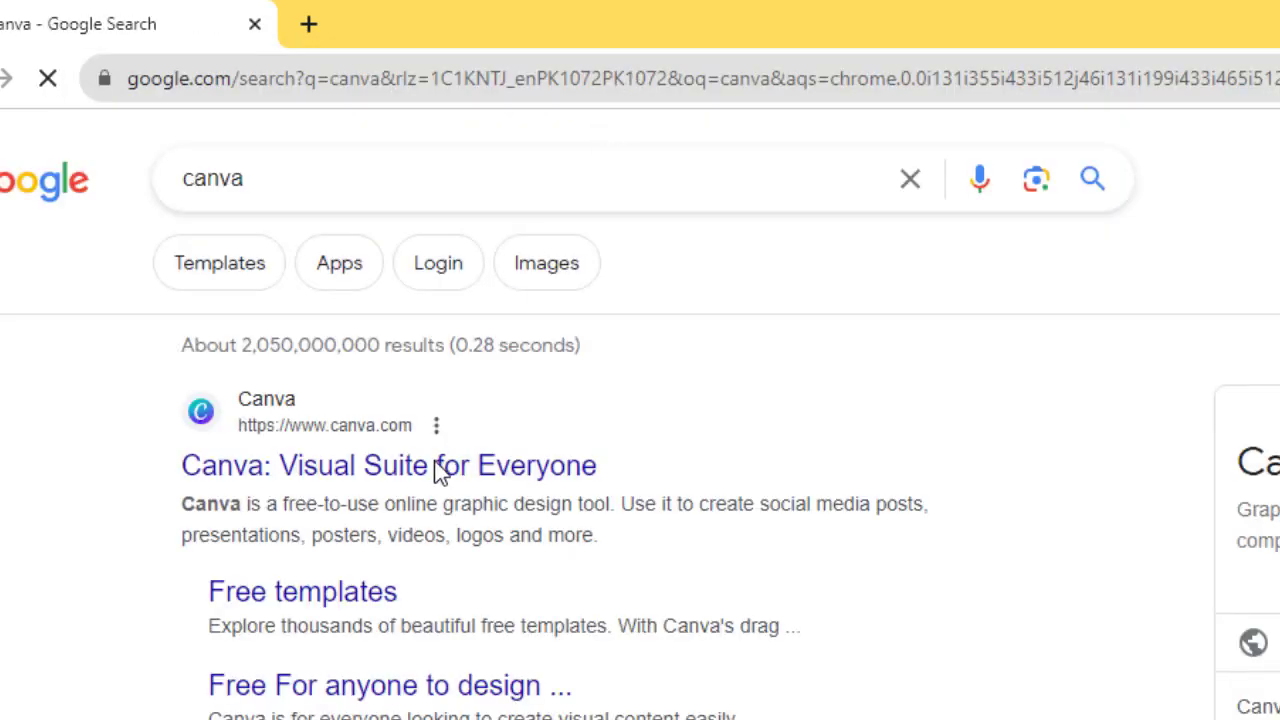
pyautogui.click(438, 470)
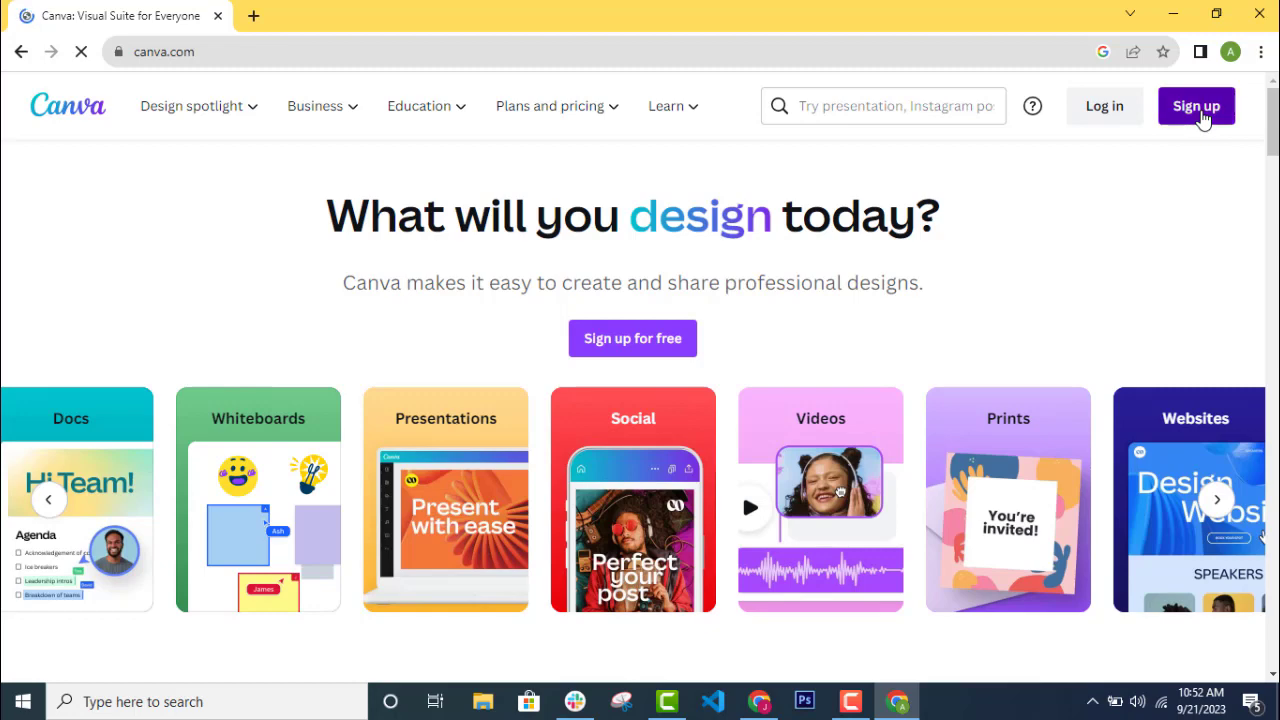
# - Sign up for Canva with the existing Google account
pyautogui.click(1203, 118)
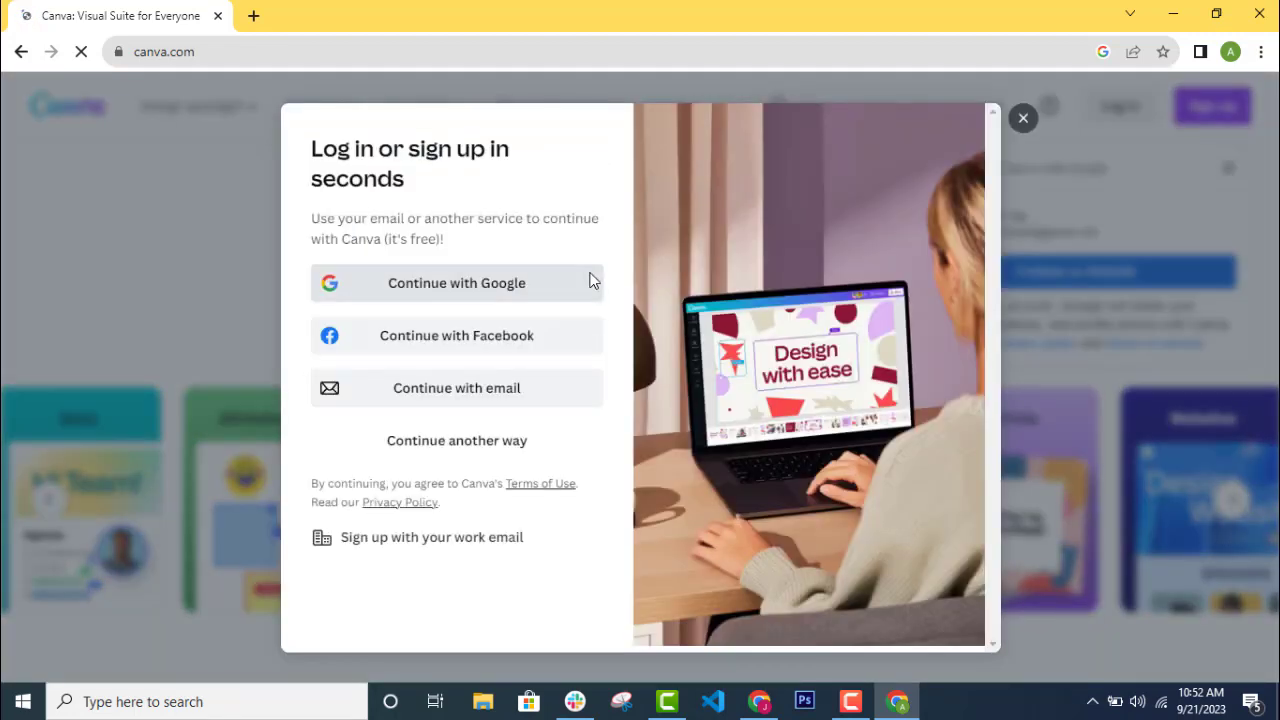
pyautogui.click(464, 290)
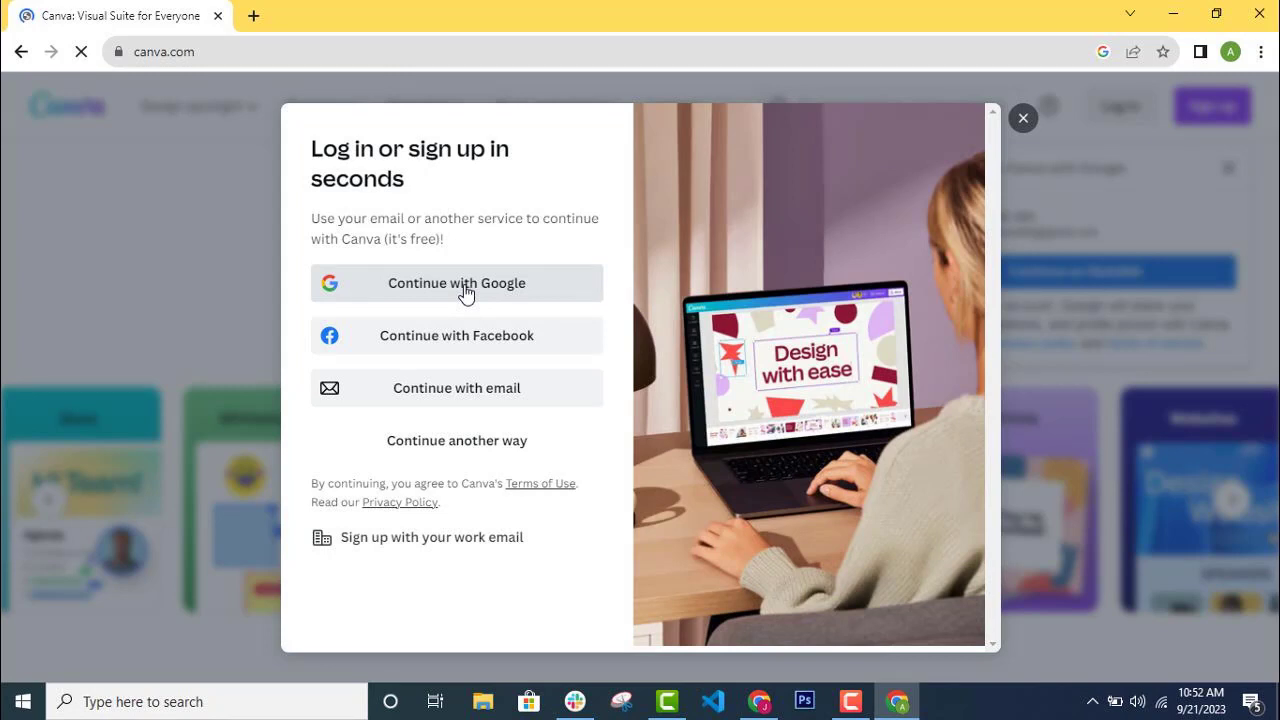
pyautogui.click(464, 290)
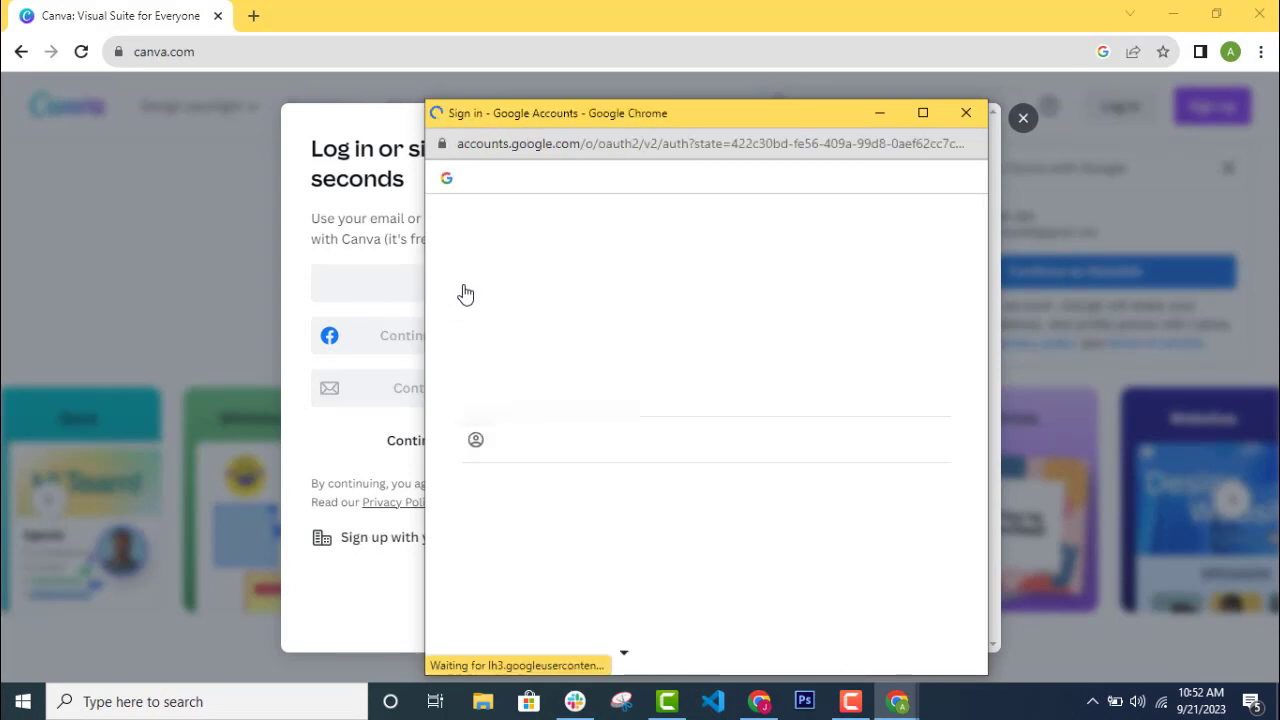
pyautogui.click(518, 380)
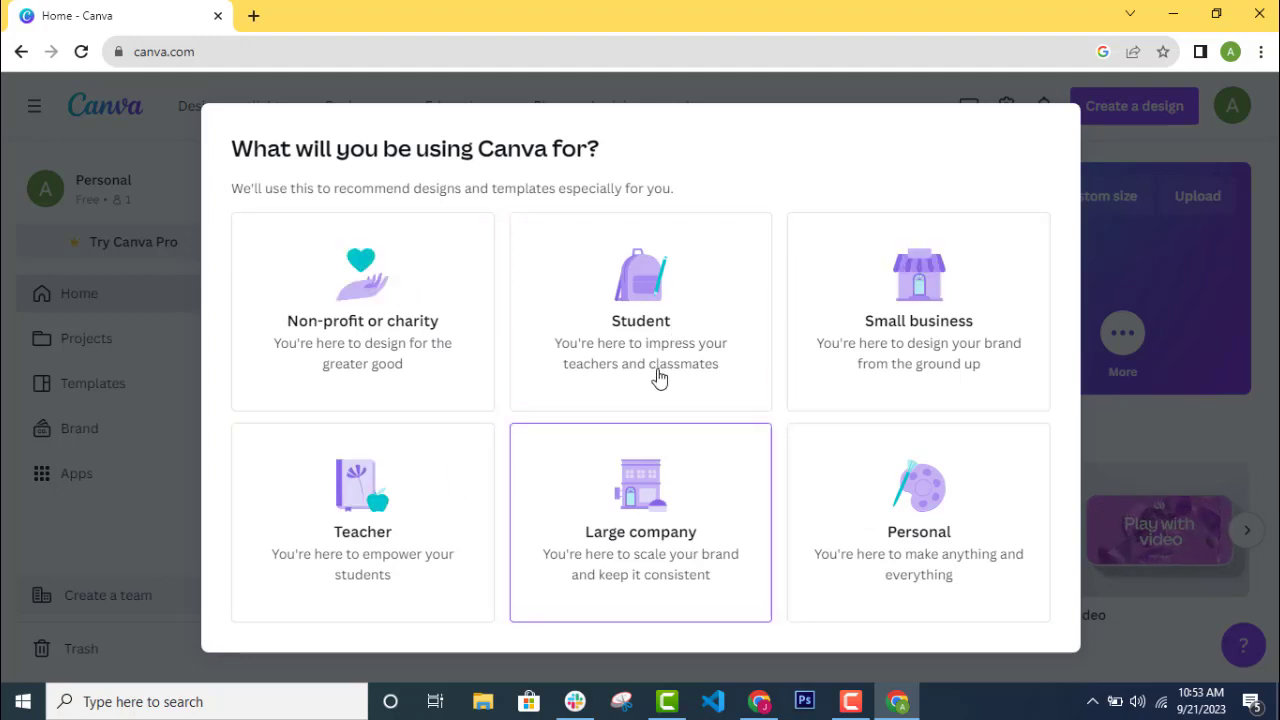
# - Complete the onboarding questions with Student and Professional development, and skip inviting team members
pyautogui.click(652, 370)
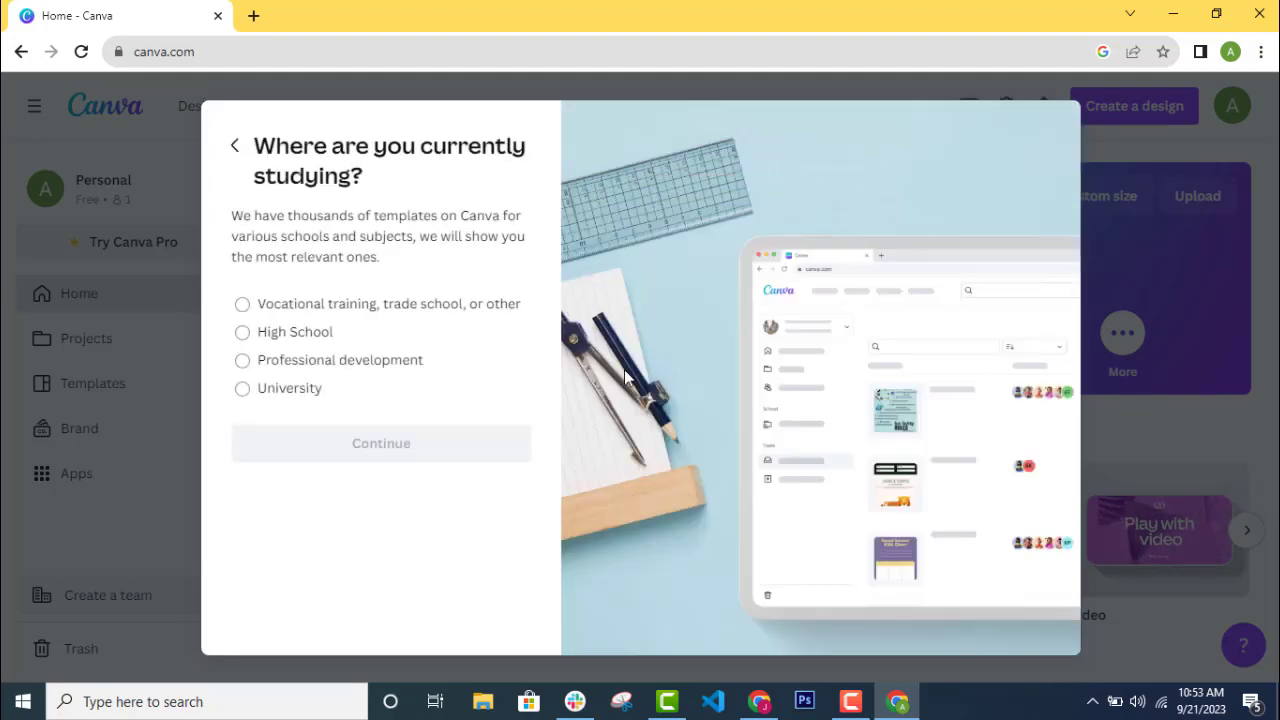
pyautogui.click(386, 370)
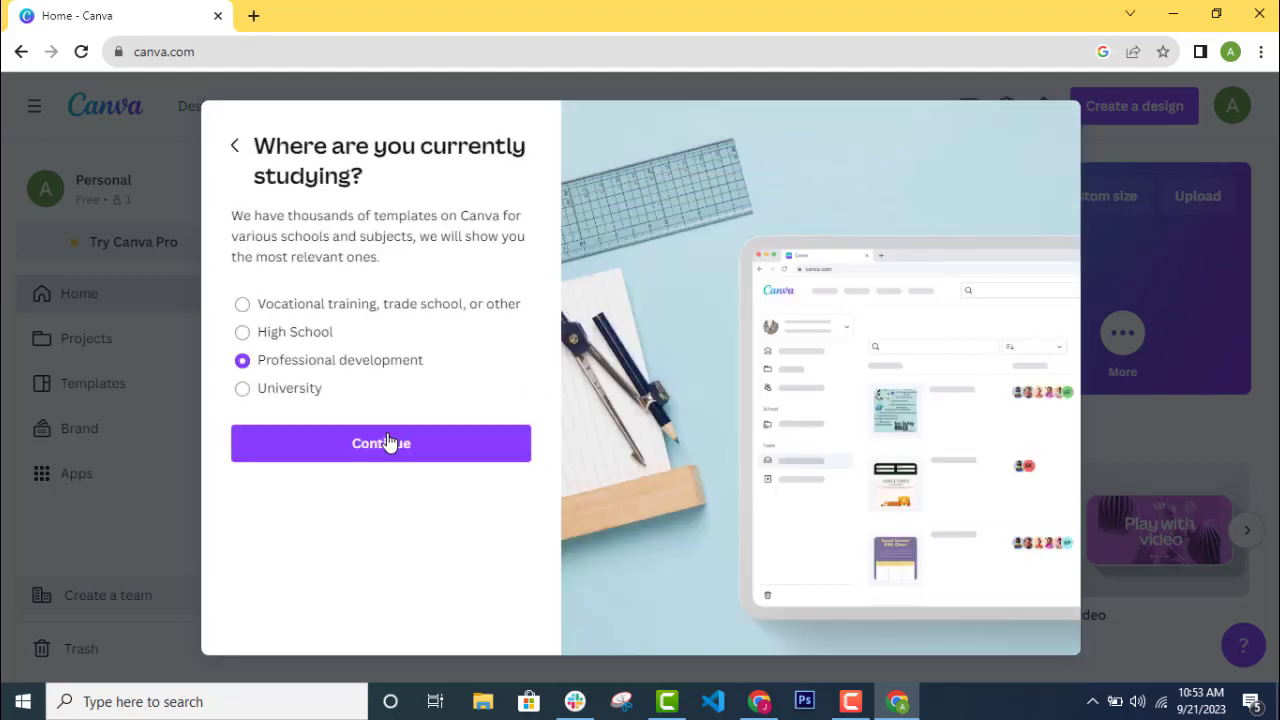
pyautogui.click(387, 445)
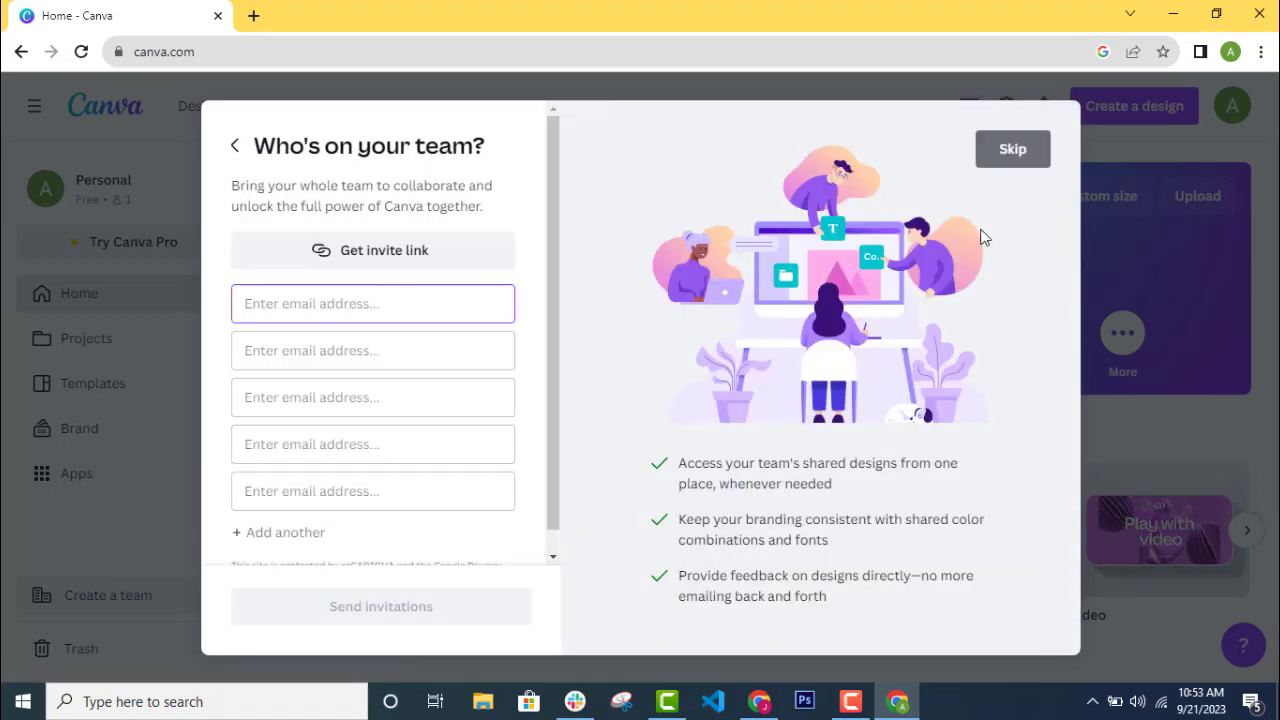
pyautogui.click(1013, 158)
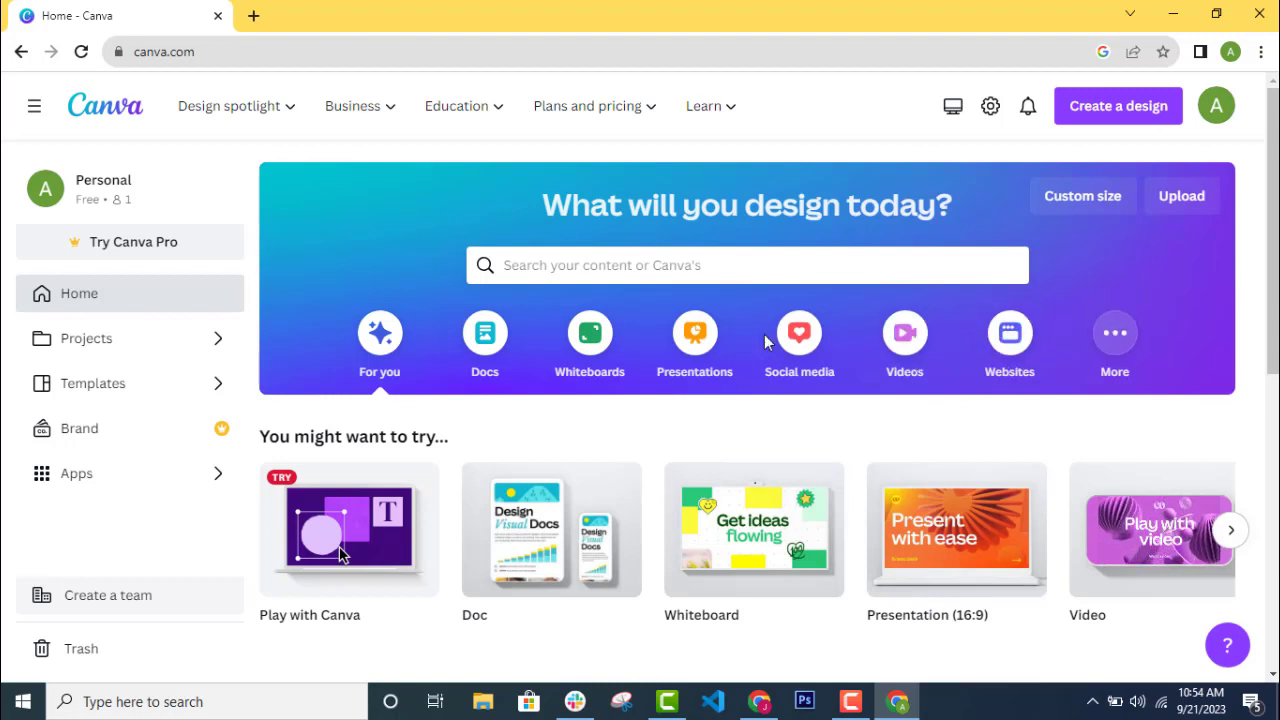
# - Search Canva's templates for "logo"
pyautogui.click(714, 272)
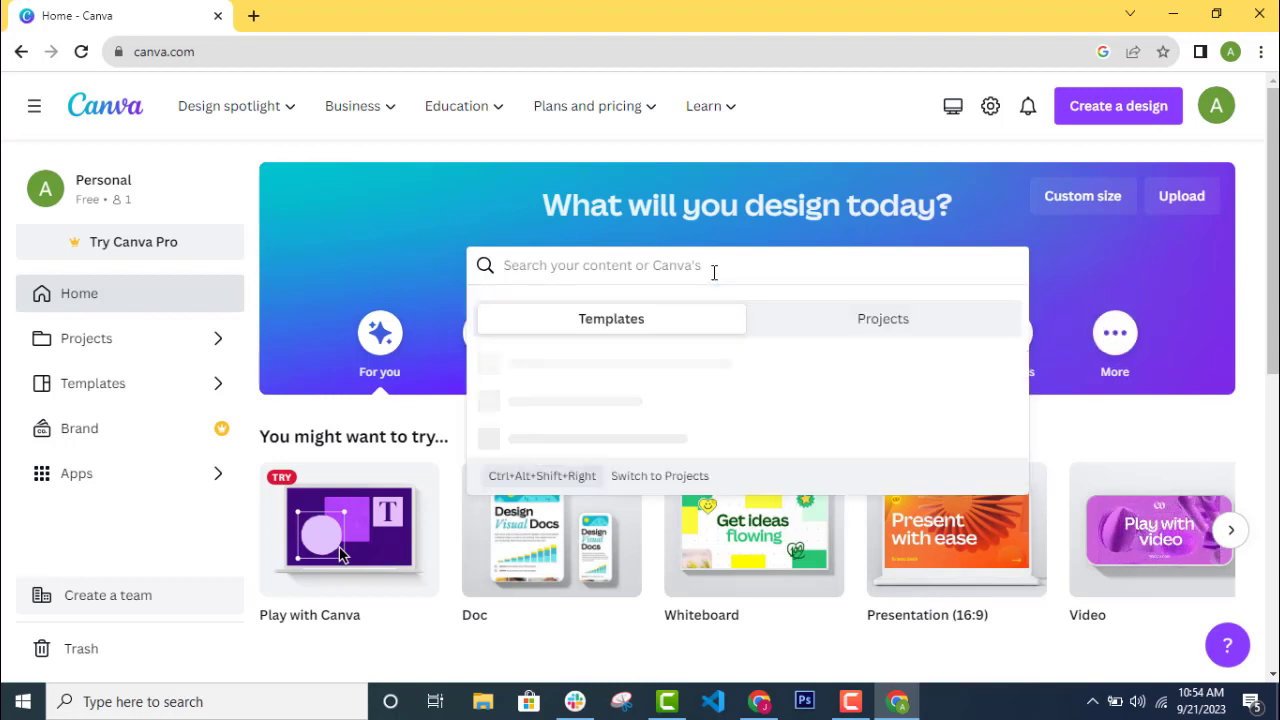
pyautogui.write('logo')
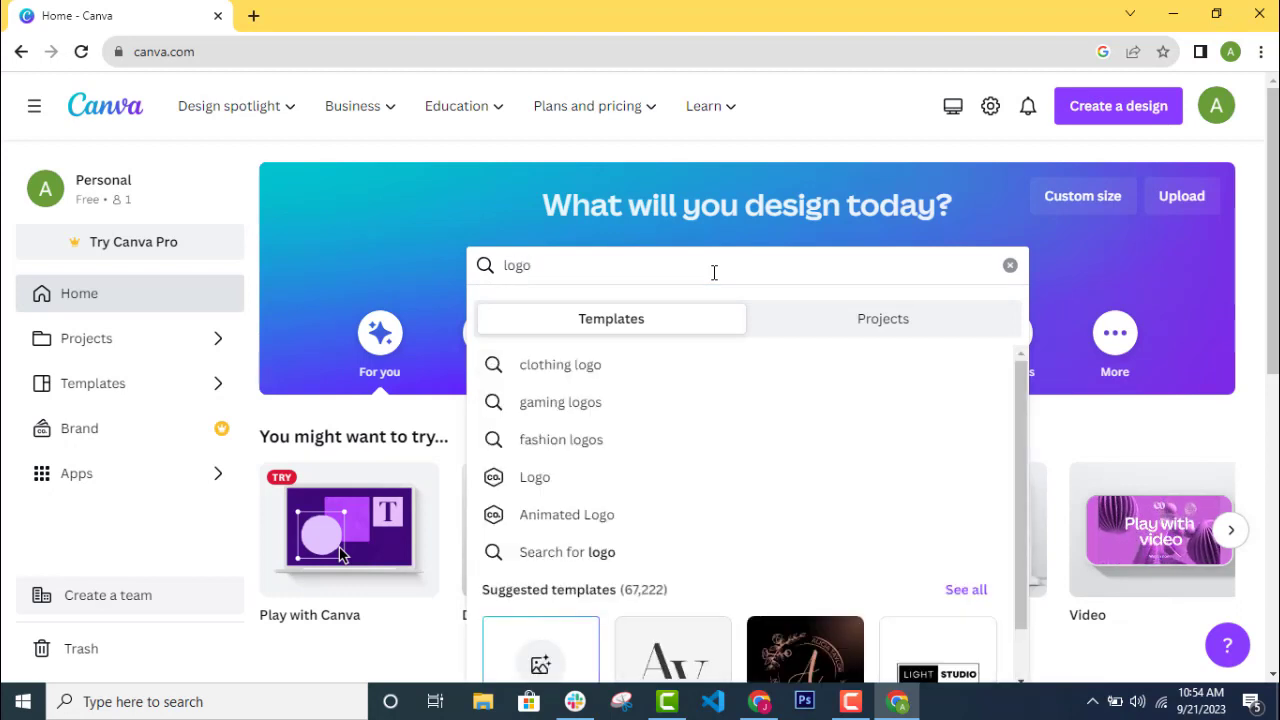
pyautogui.press('Return')
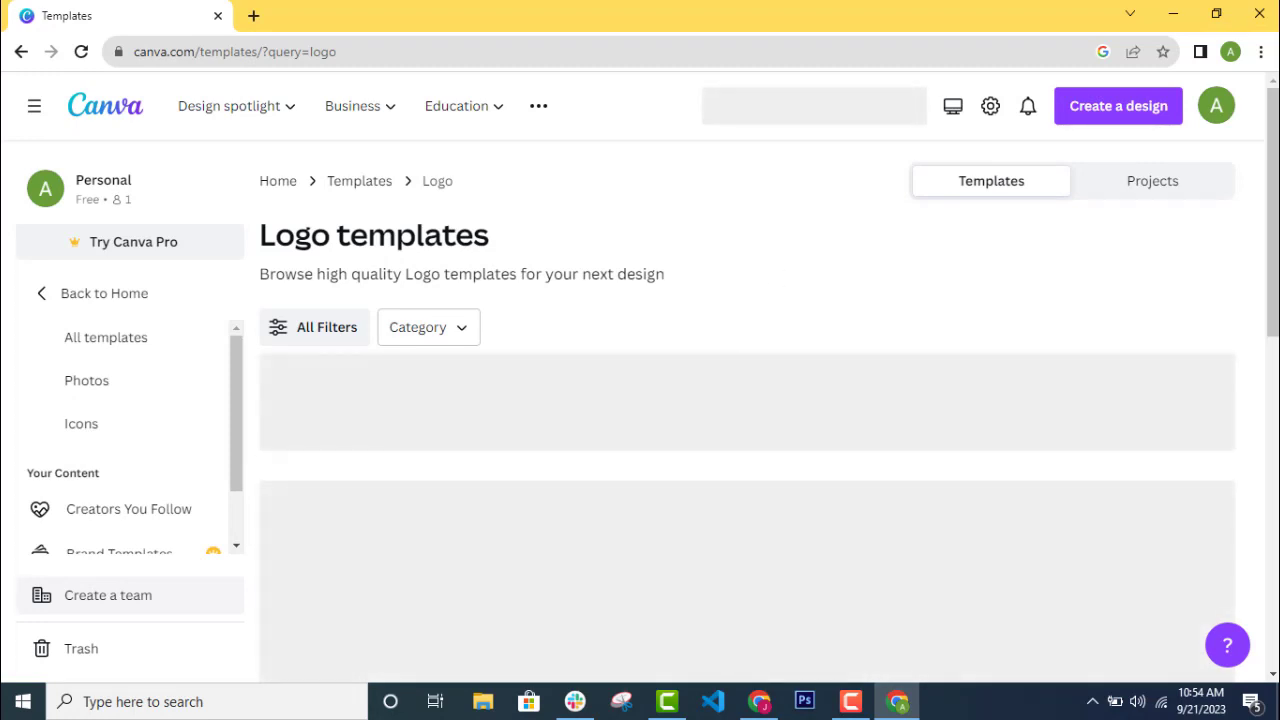
# - Browse the logo templates and filter them by the Free price option
pyautogui.moveTo(1275, 303); pyautogui.dragTo(1275, 270)
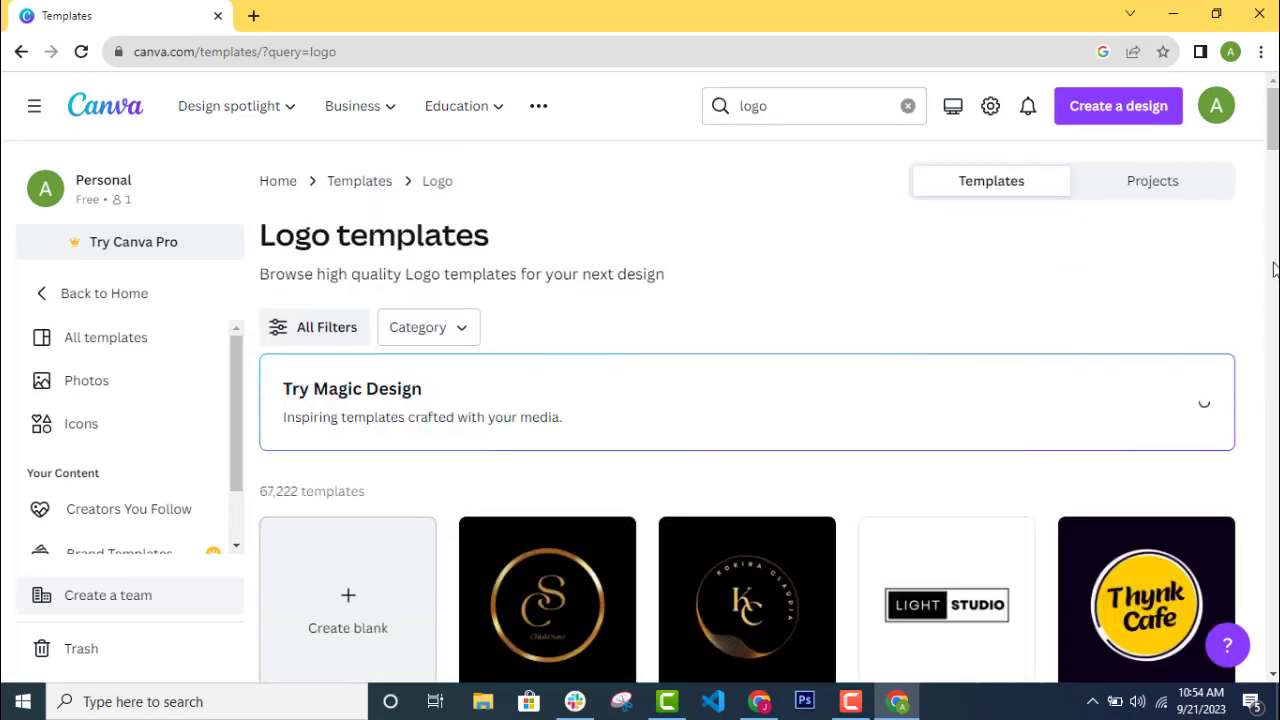
pyautogui.moveTo(1275, 138); pyautogui.dragTo(1276, 175)
pyautogui.scroll(-1, 1276, 175)
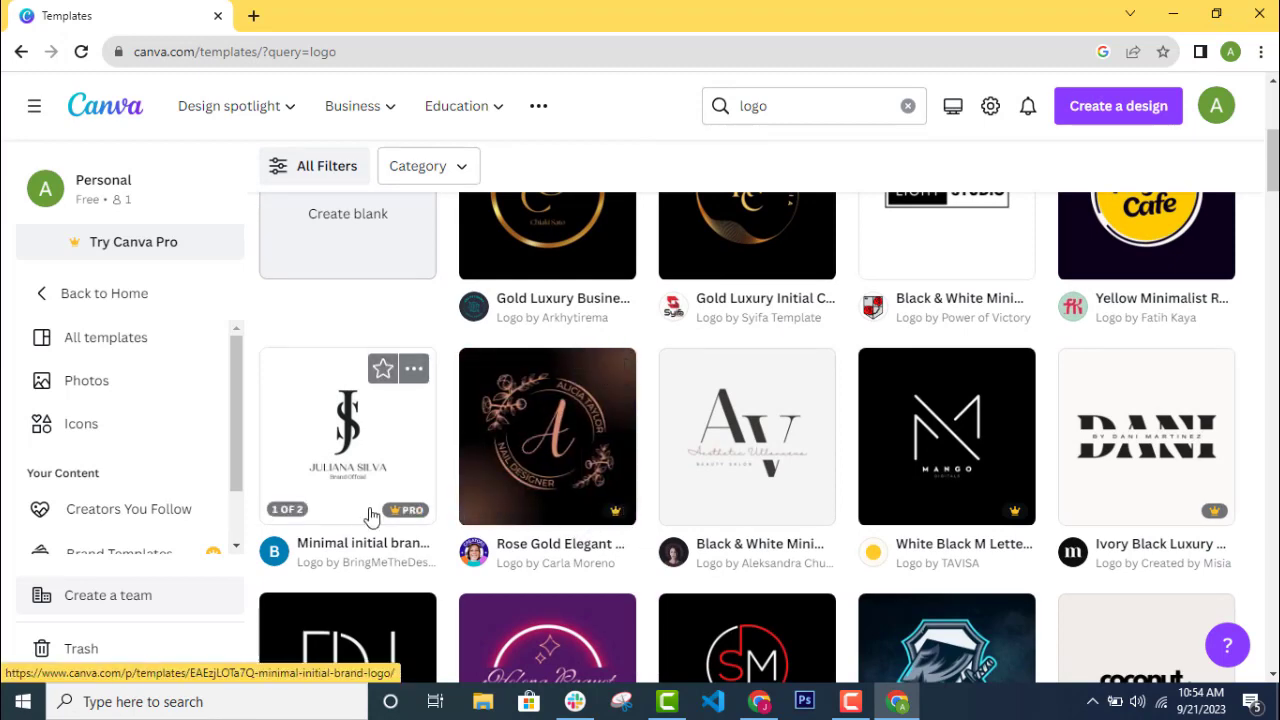
pyautogui.click(1275, 292)
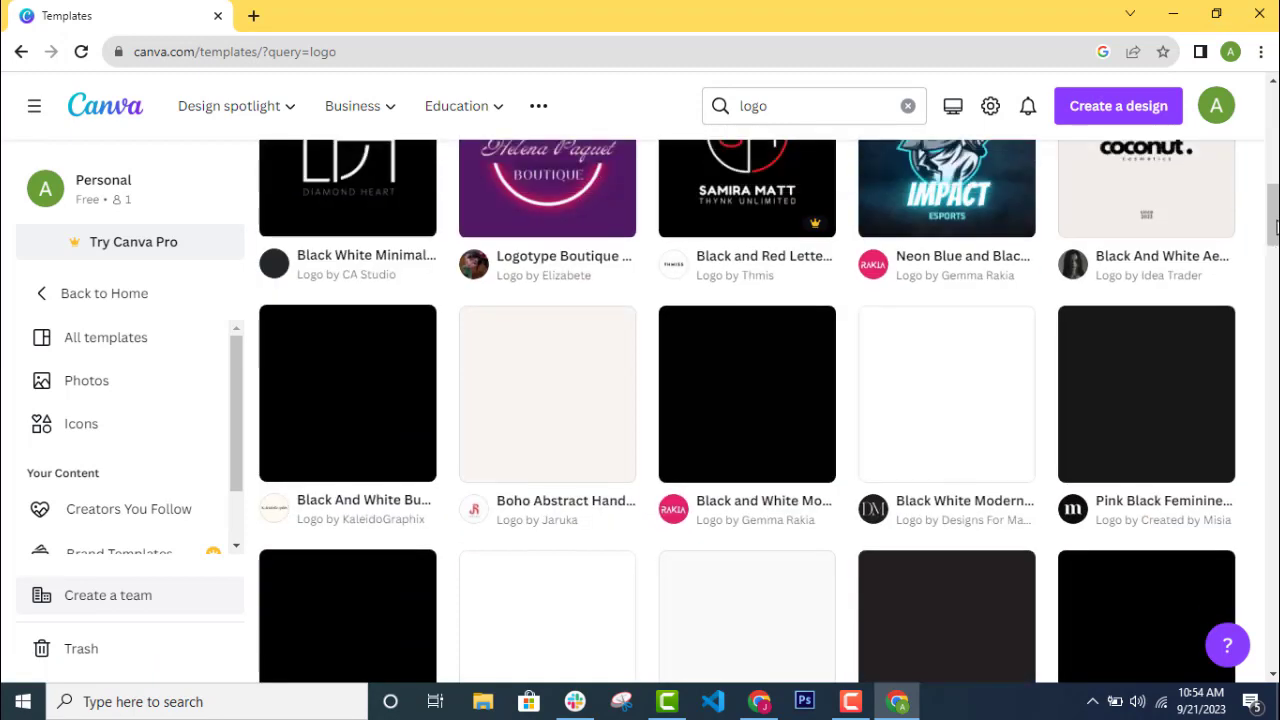
pyautogui.moveTo(1275, 228); pyautogui.dragTo(1276, 100)
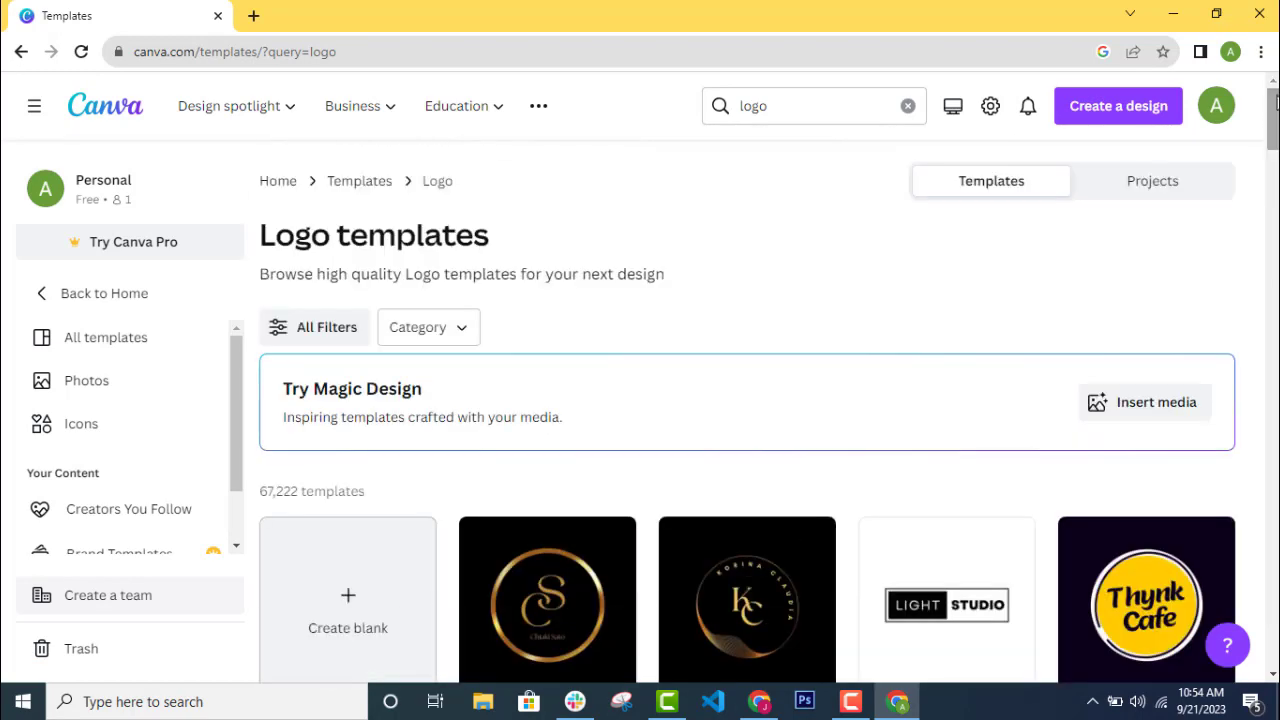
pyautogui.click(292, 335)
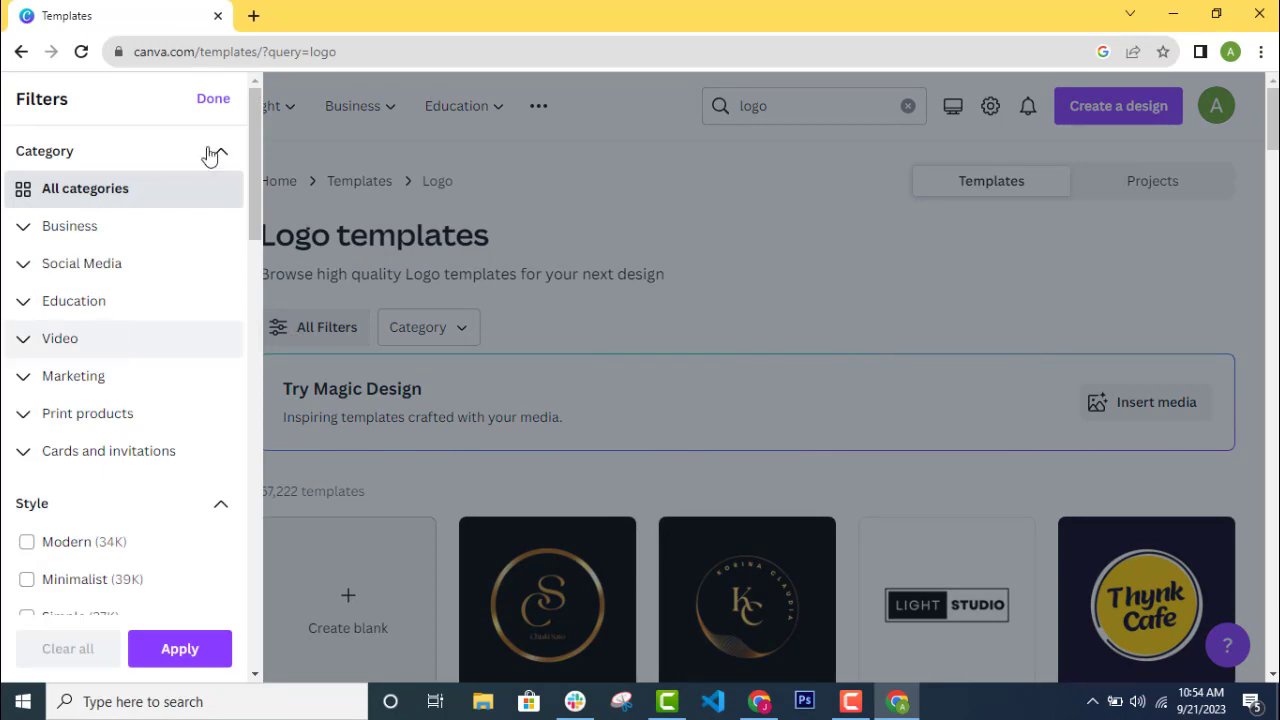
pyautogui.moveTo(259, 199); pyautogui.dragTo(254, 609)
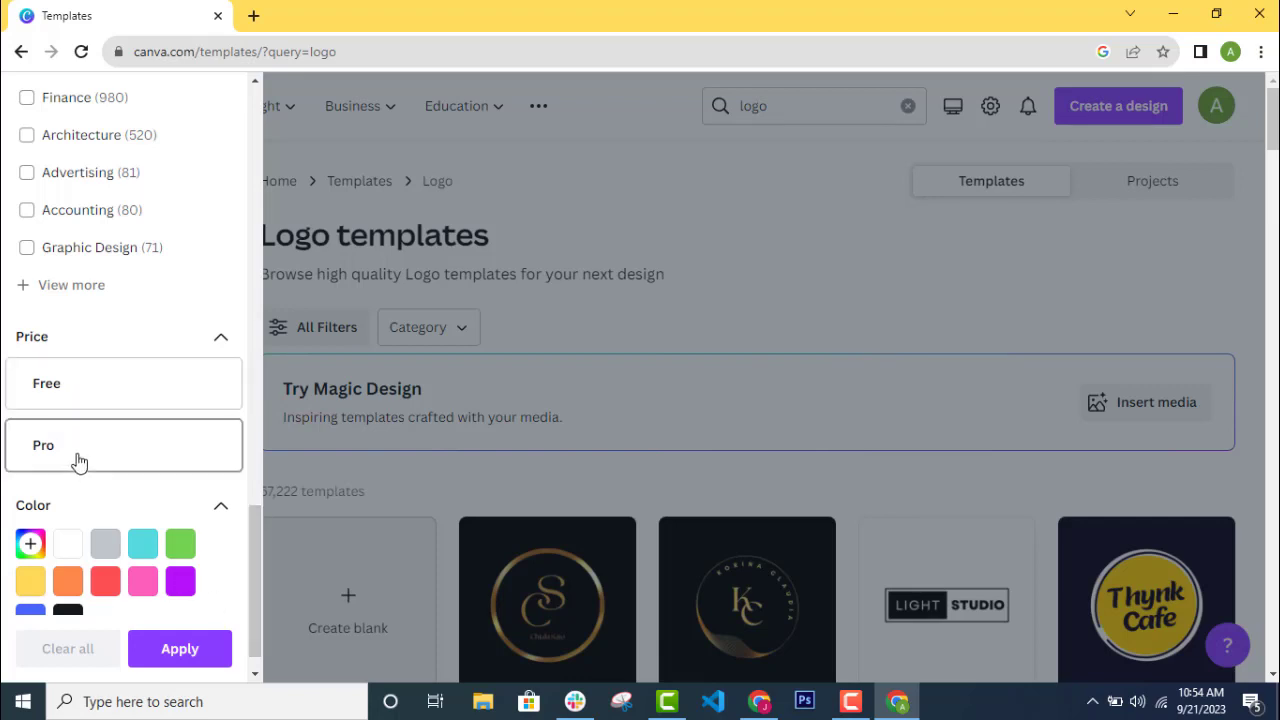
pyautogui.click(115, 402)
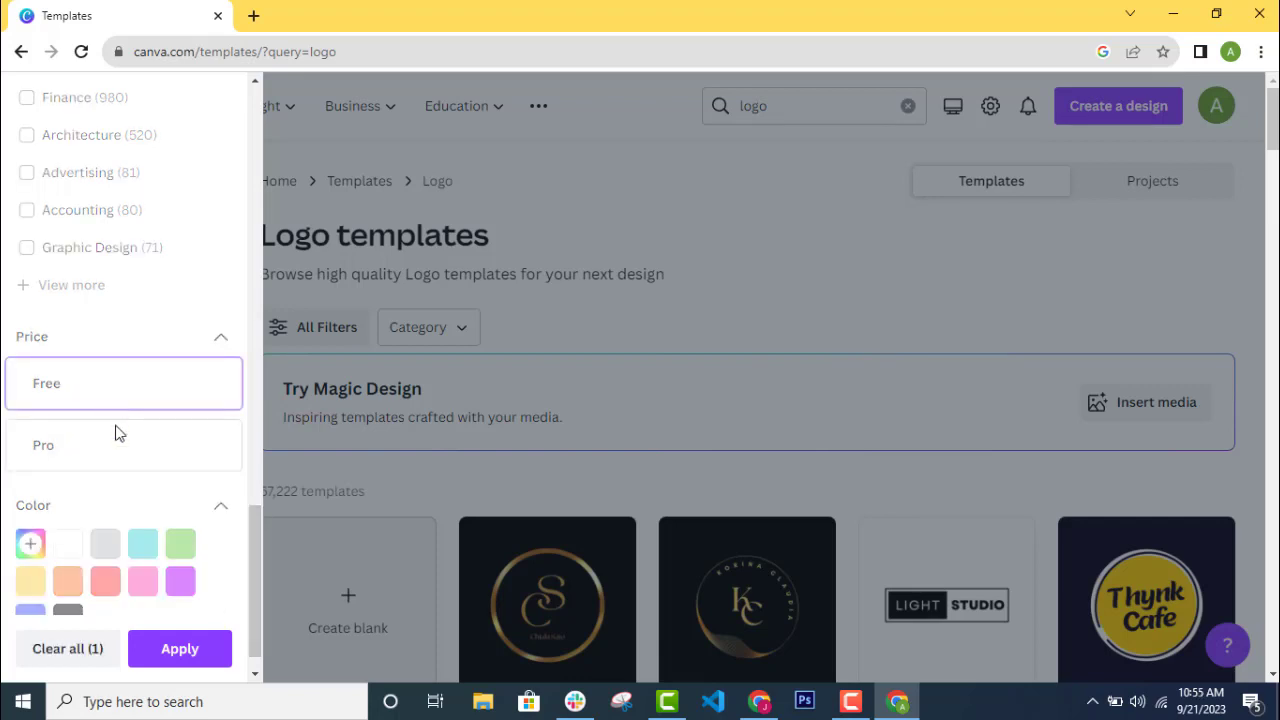
pyautogui.click(176, 649)
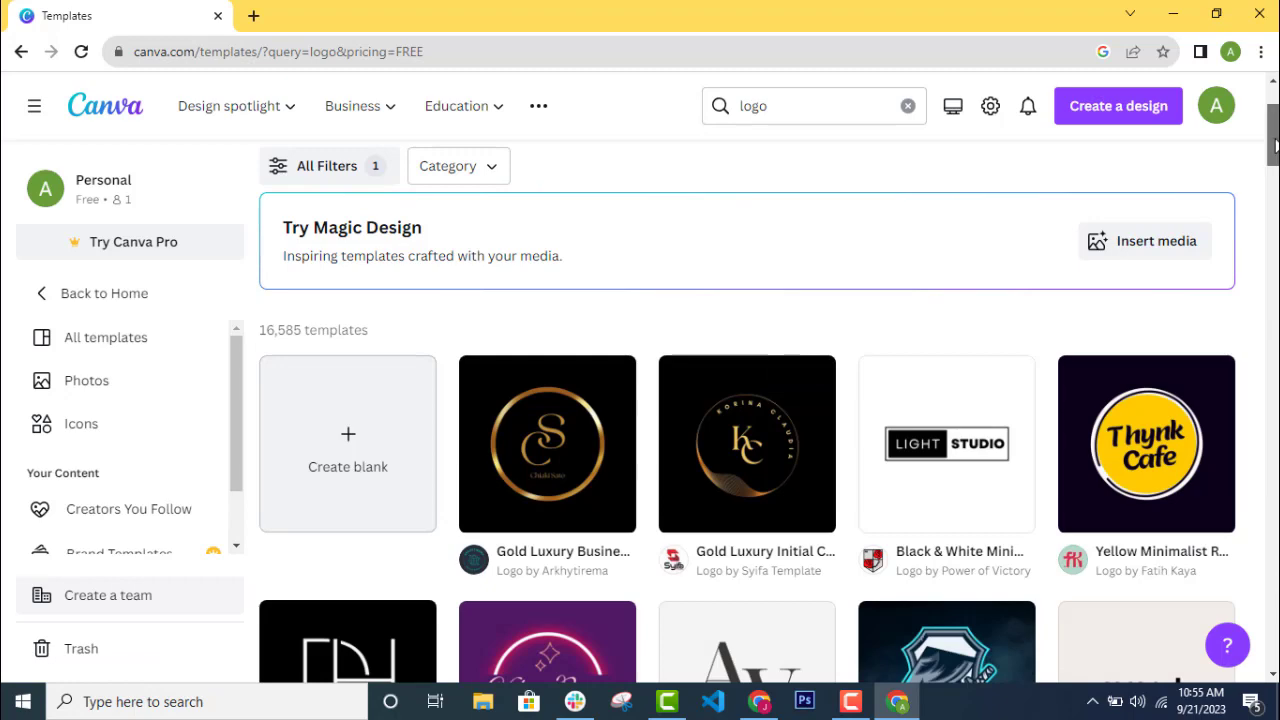
# - Choose the Colorful Artificial Intelligence Logo template and open it for customizing in the editor
pyautogui.moveTo(1274, 146); pyautogui.dragTo(1274, 300)
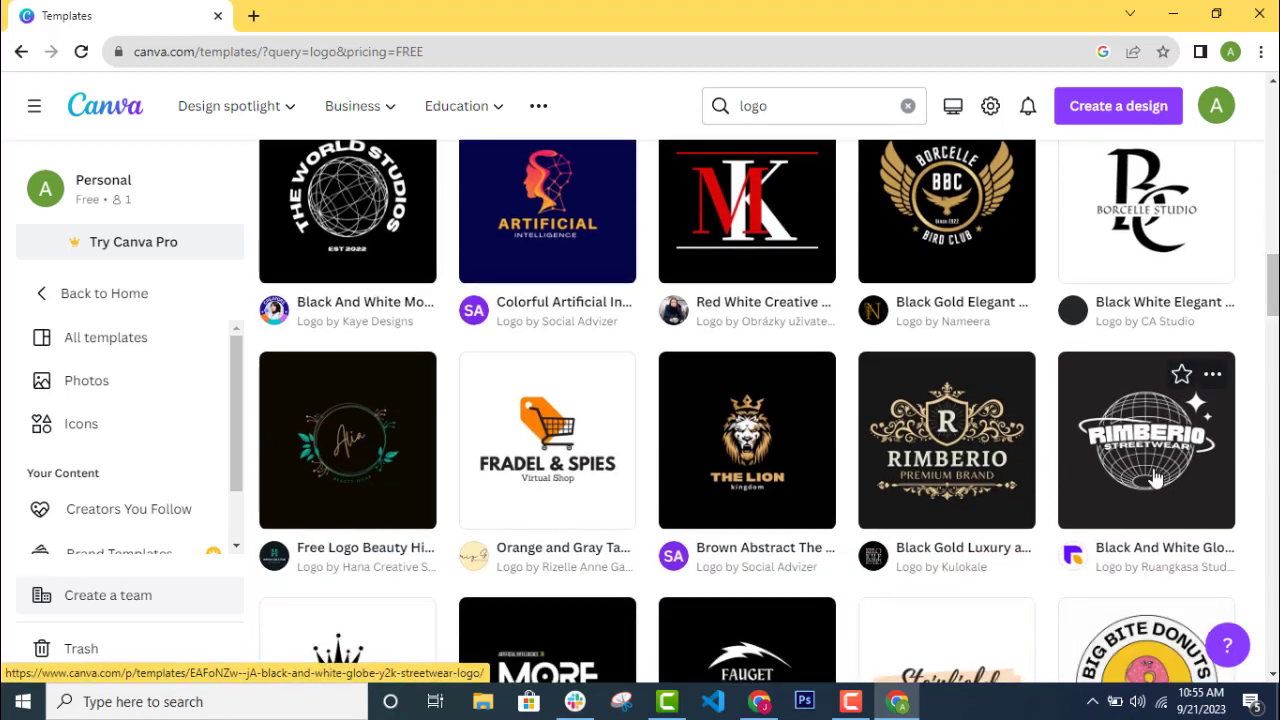
pyautogui.click(569, 266)
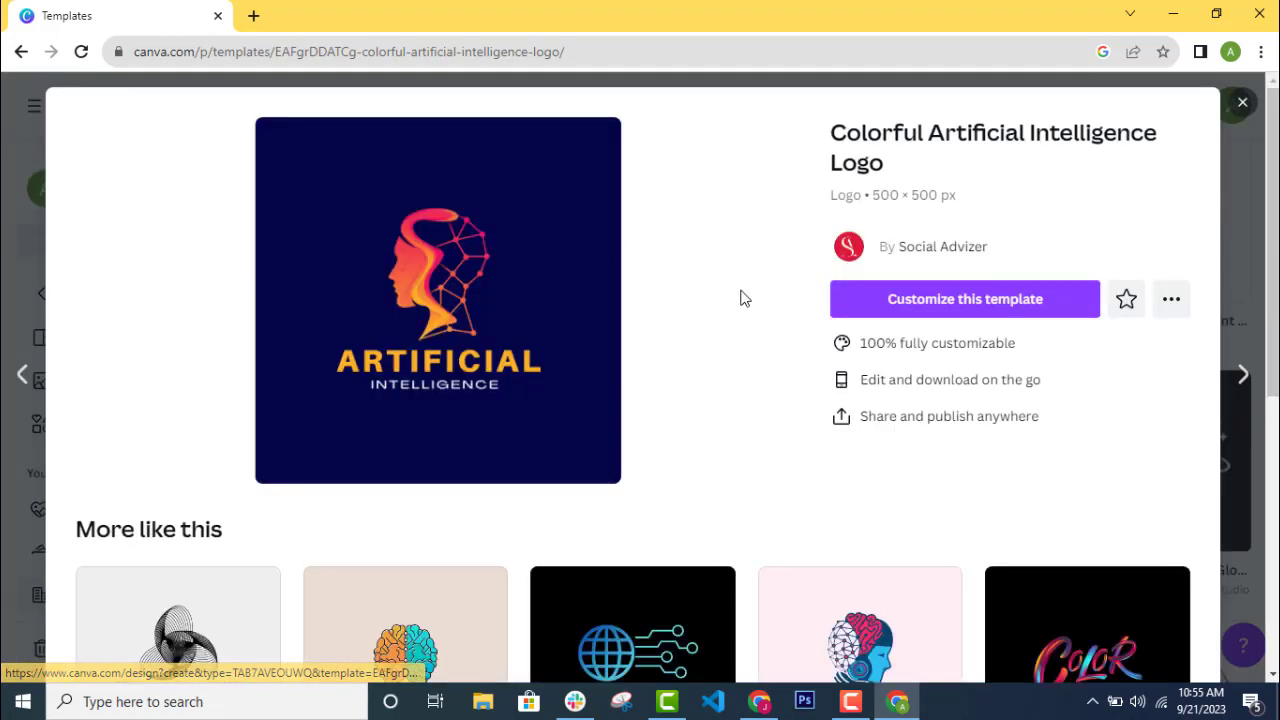
pyautogui.click(930, 306)
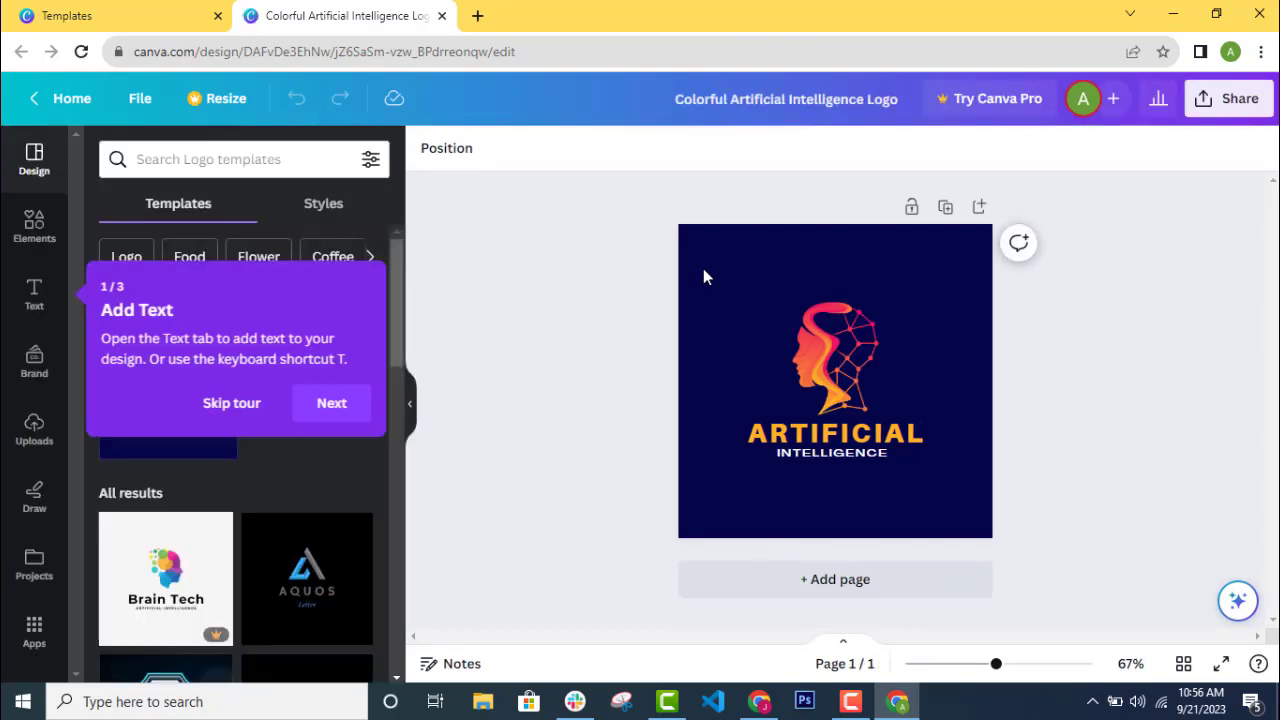
# - Go through the three-part editor introduction tour and close it
pyautogui.click(318, 420)
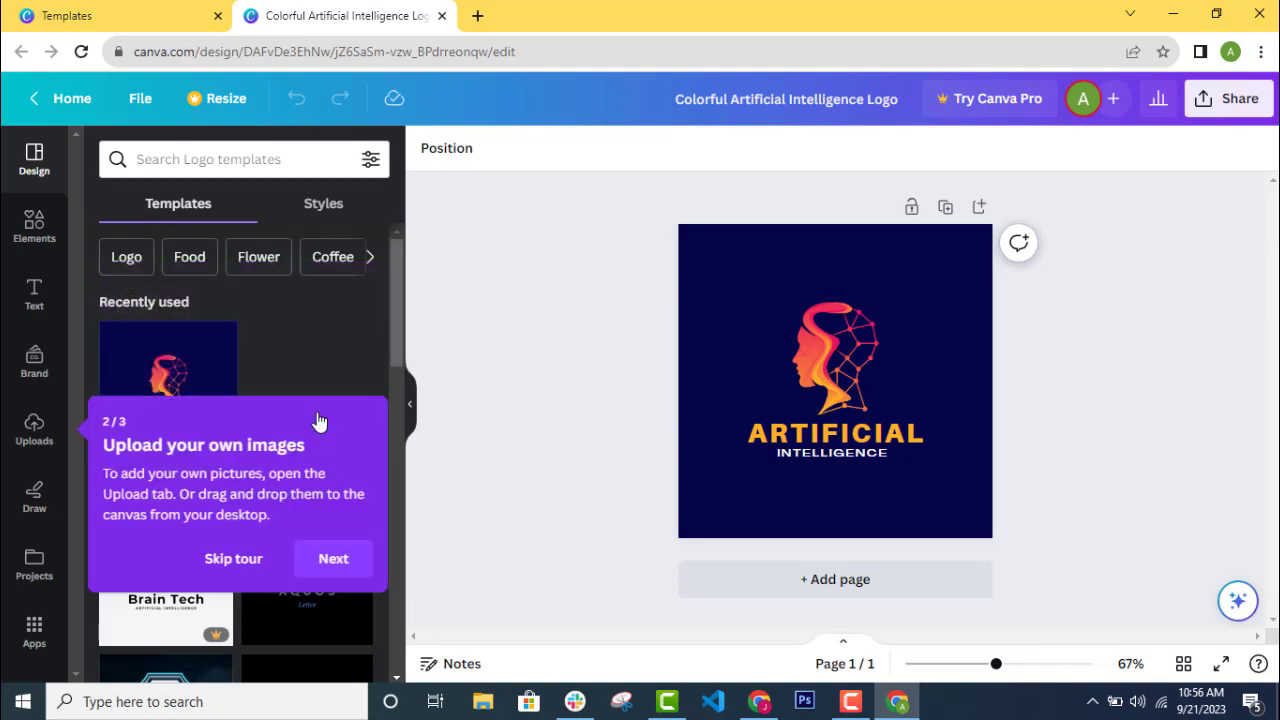
pyautogui.click(334, 566)
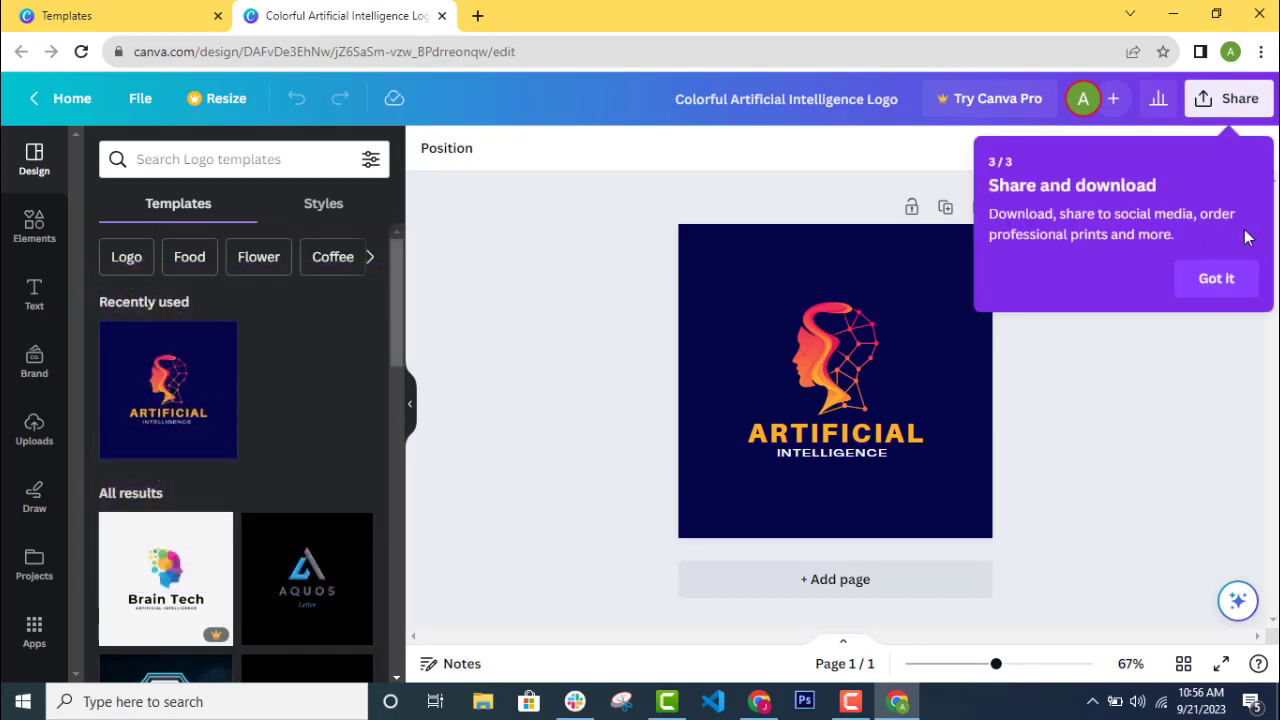
pyautogui.click(1214, 280)
# - Replace the word "ARTIFICIAL" in the logo's main text with "DEEP"
pyautogui.click(852, 445)
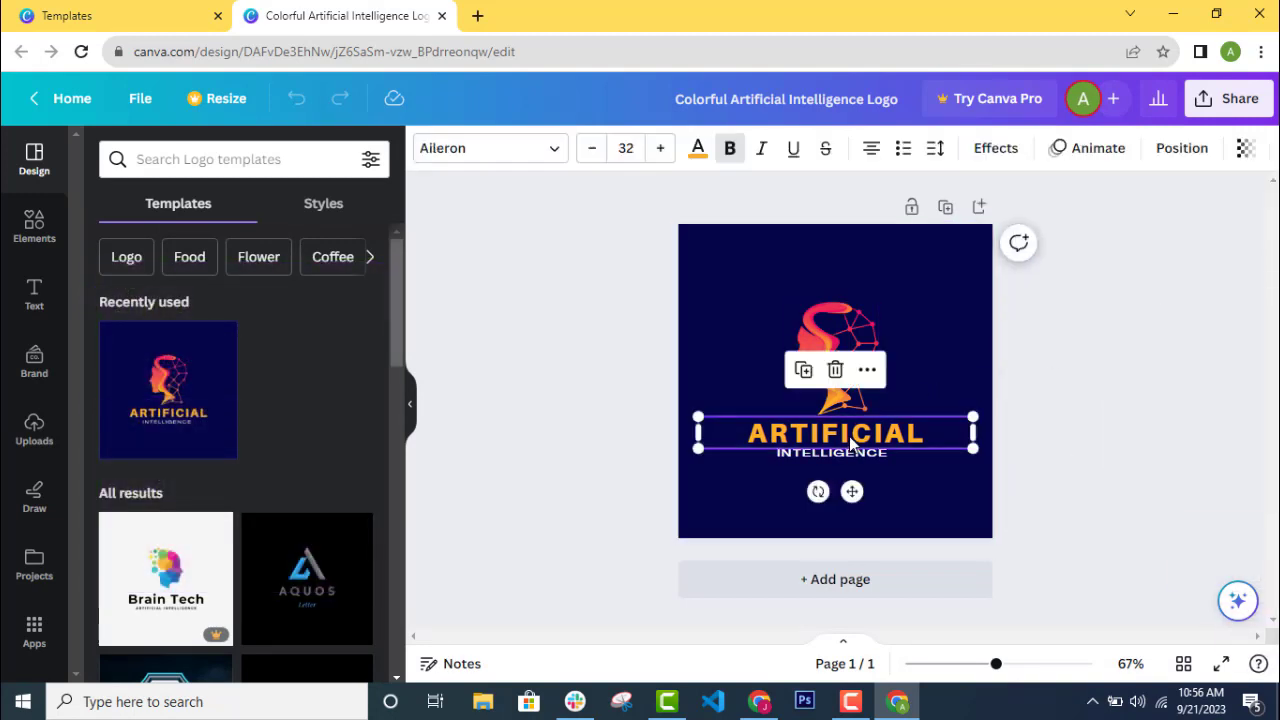
pyautogui.doubleClick(922, 435)
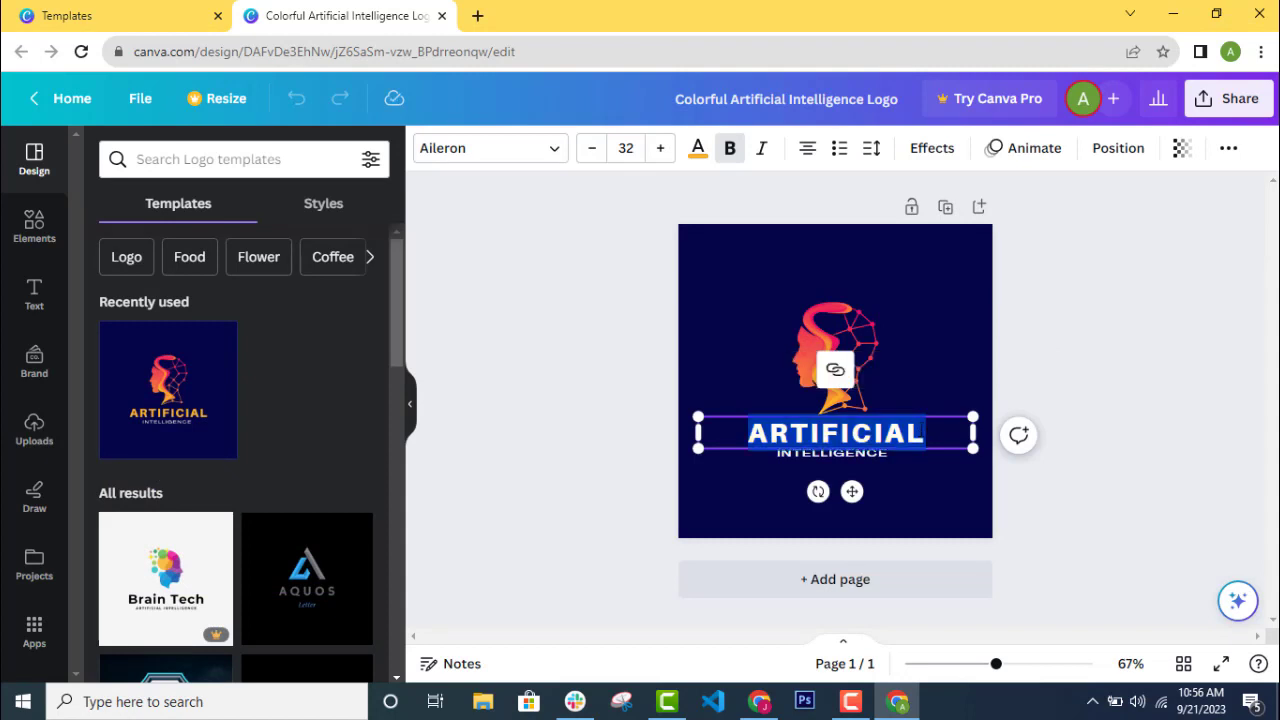
pyautogui.click(906, 432)
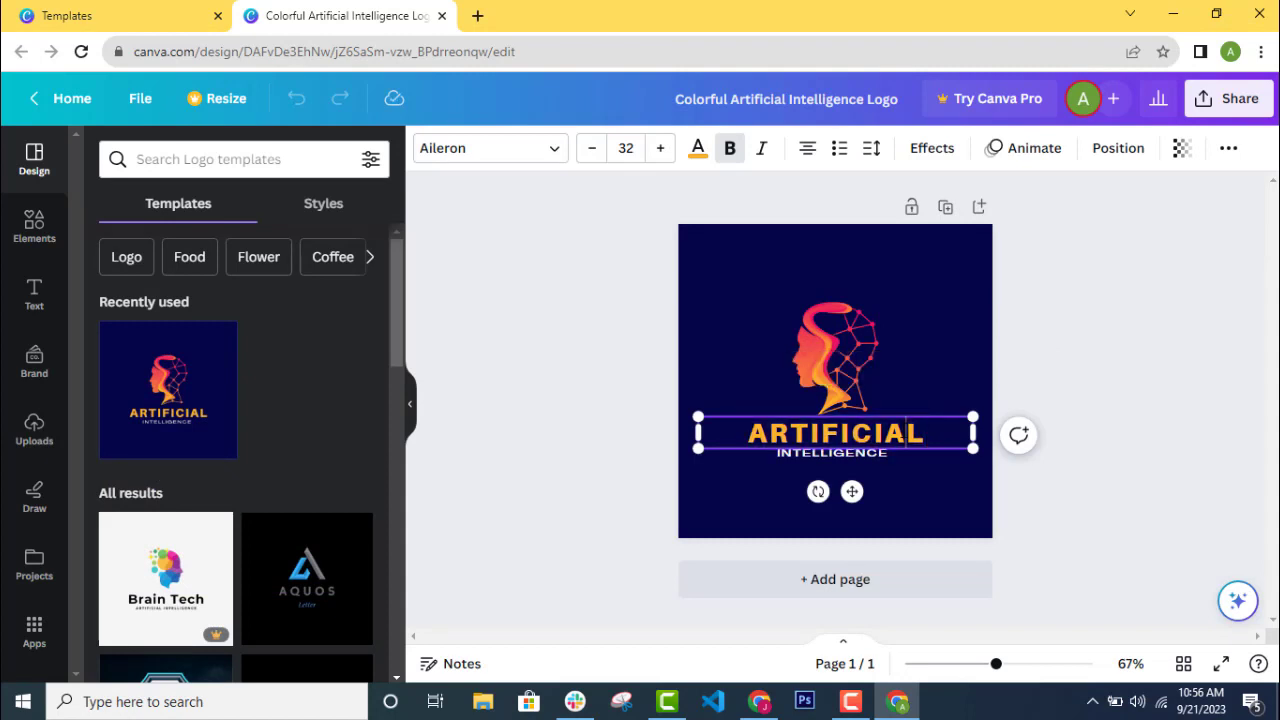
pyautogui.press('BackSpace')
pyautogui.press('BackSpace')
pyautogui.press('BackSpace')
pyautogui.press('BackSpace')
pyautogui.press('BackSpace')
pyautogui.press('BackSpace')
pyautogui.press('BackSpace')
pyautogui.press('BackSpace')
pyautogui.press('BackSpace')
pyautogui.press('BackSpace')
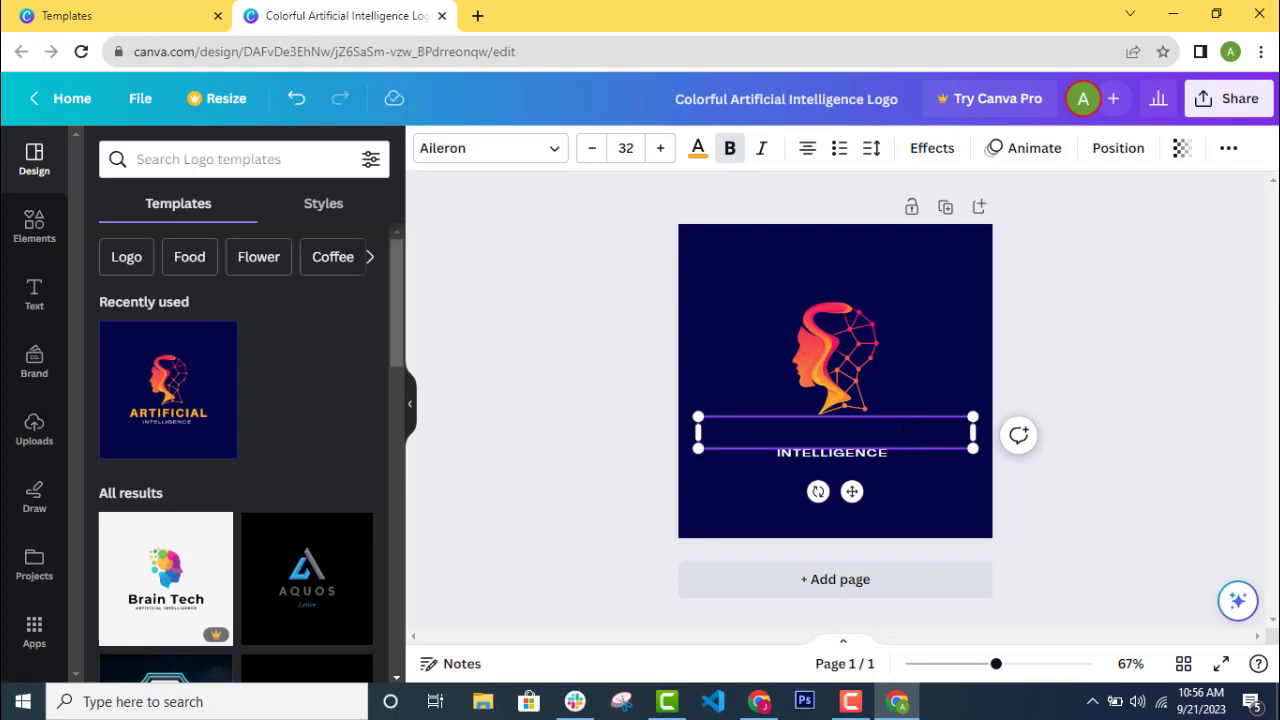
pyautogui.write('DEEP')
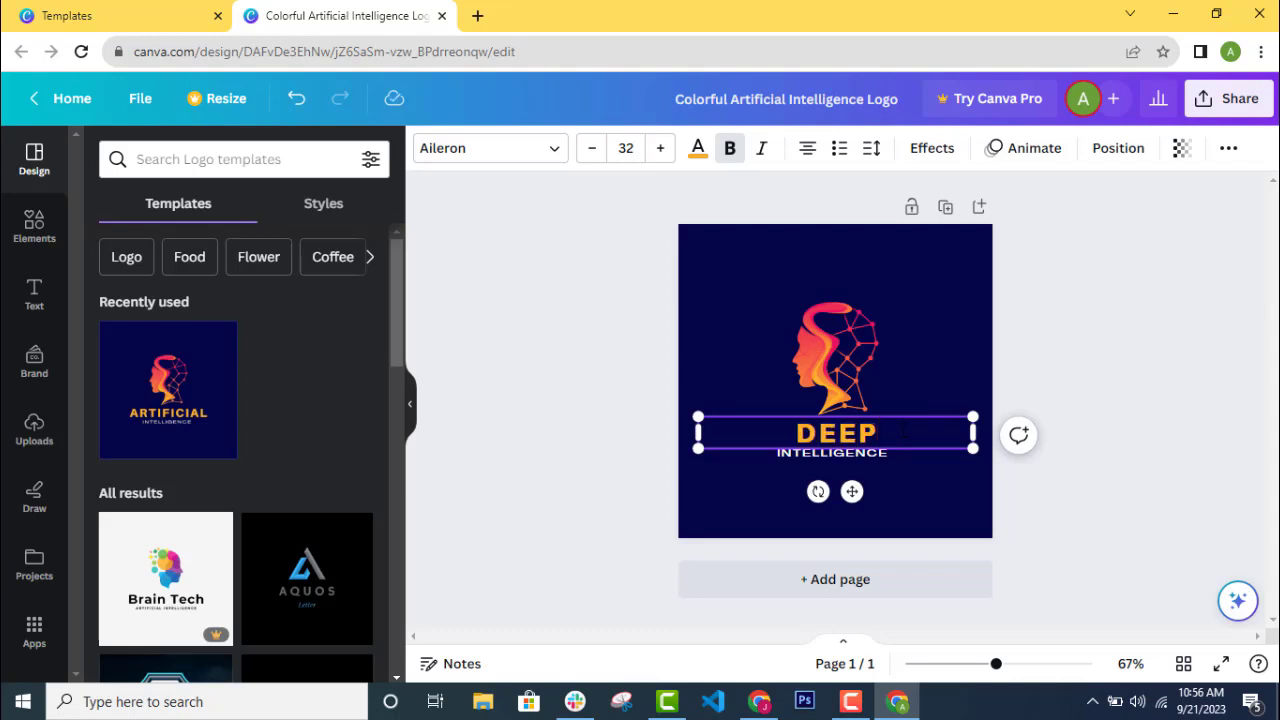
# - Extend the logo's main text to read "DEEP LEARN HUB"
pyautogui.write(' LEARN')
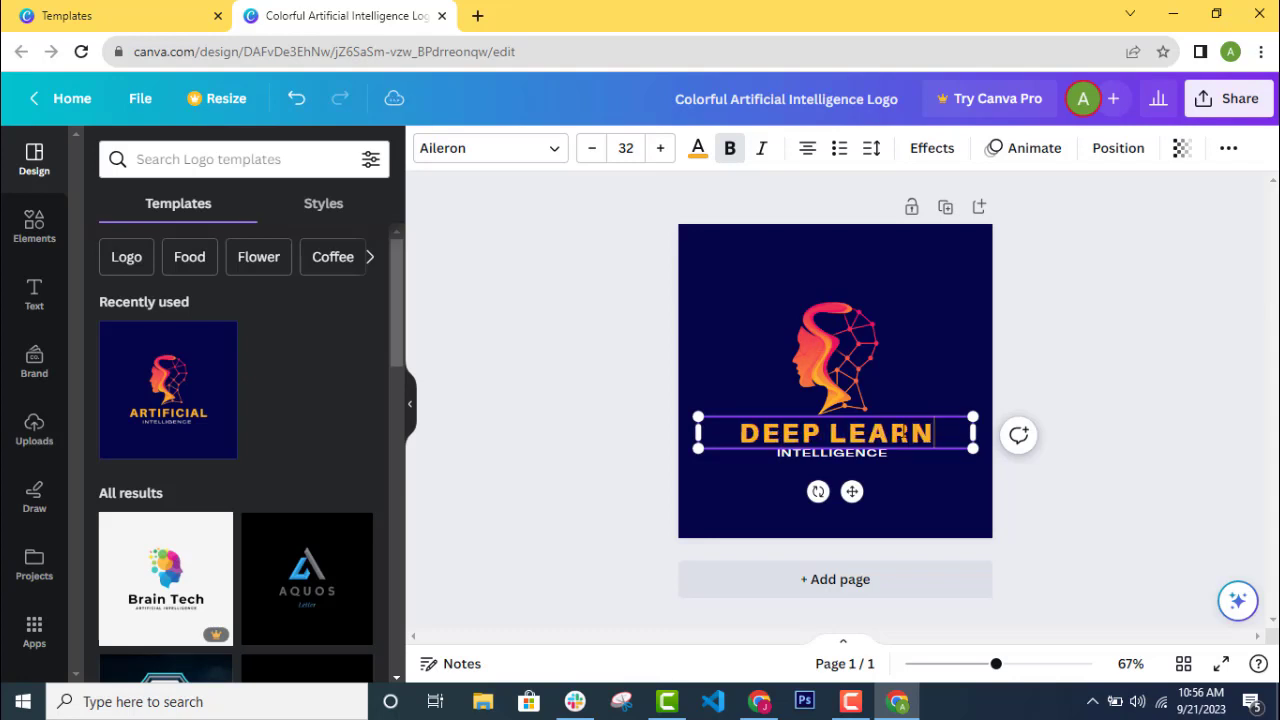
pyautogui.write(' HUB')
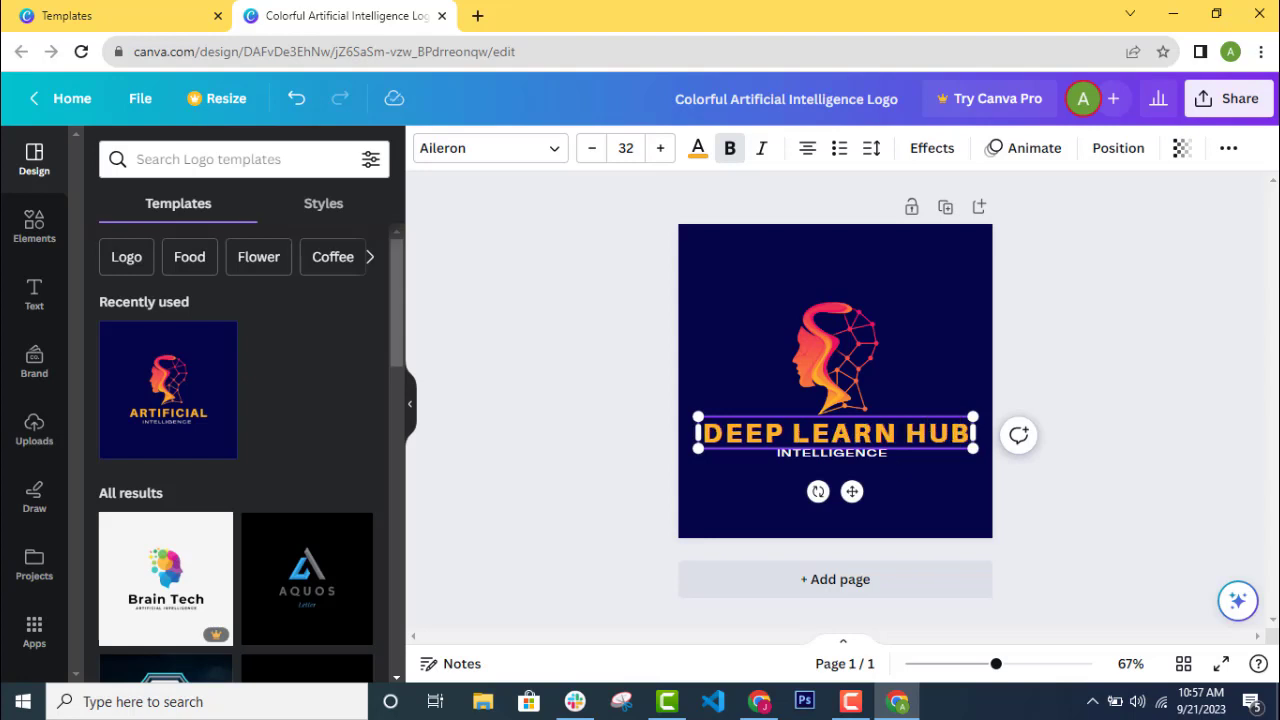
# - Replace the "INTELLIGENCE" tagline under the main text with "LEARN AND EARN"
pyautogui.click(877, 455)
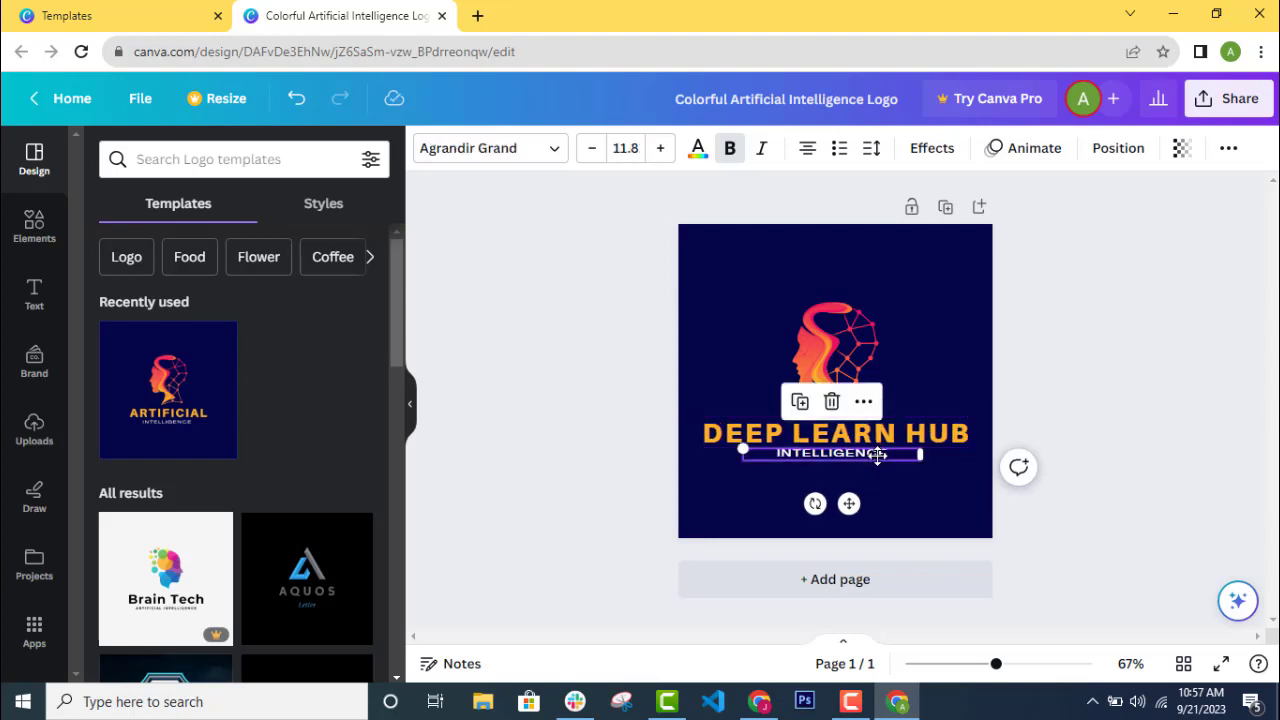
pyautogui.doubleClick(891, 451)
pyautogui.press('BackSpace')
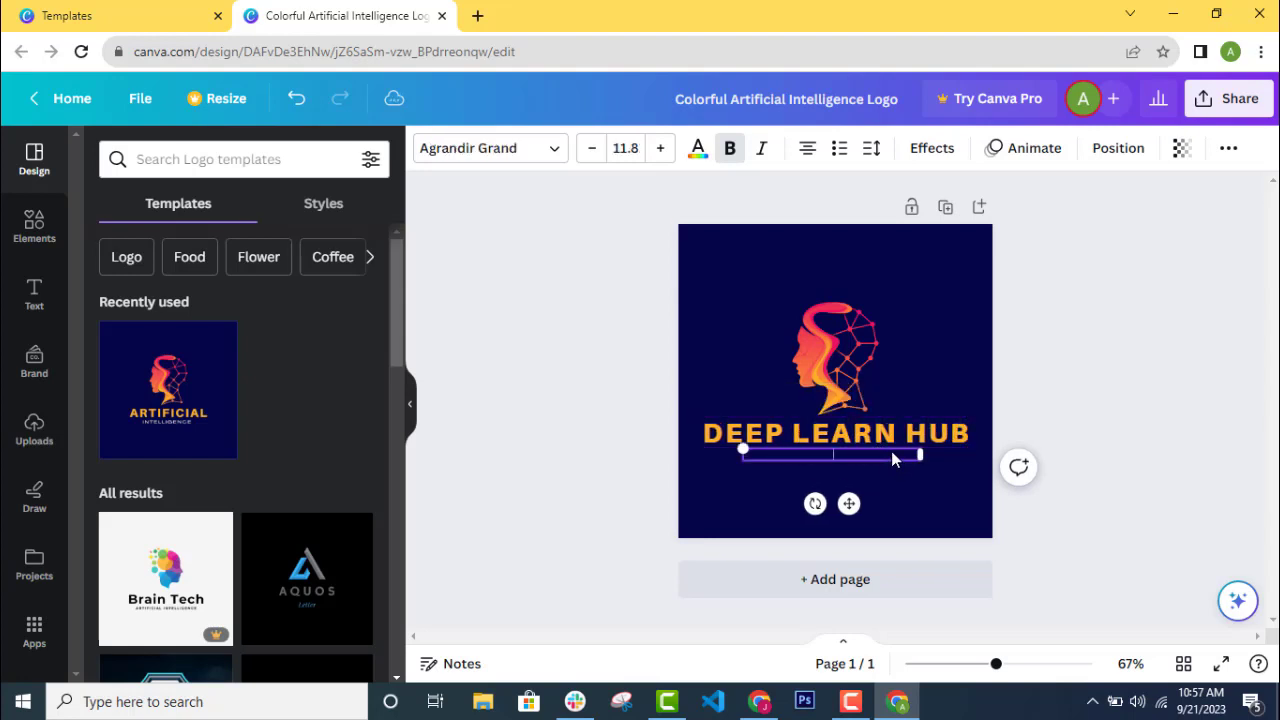
pyautogui.write('LEARN')
pyautogui.write(' D')
pyautogui.write('AND')
pyautogui.press('BackSpace')
pyautogui.press('BackSpace')
pyautogui.press('BackSpace')
pyautogui.press('BackSpace')
pyautogui.press('BackSpace')
pyautogui.write('AND EARN')
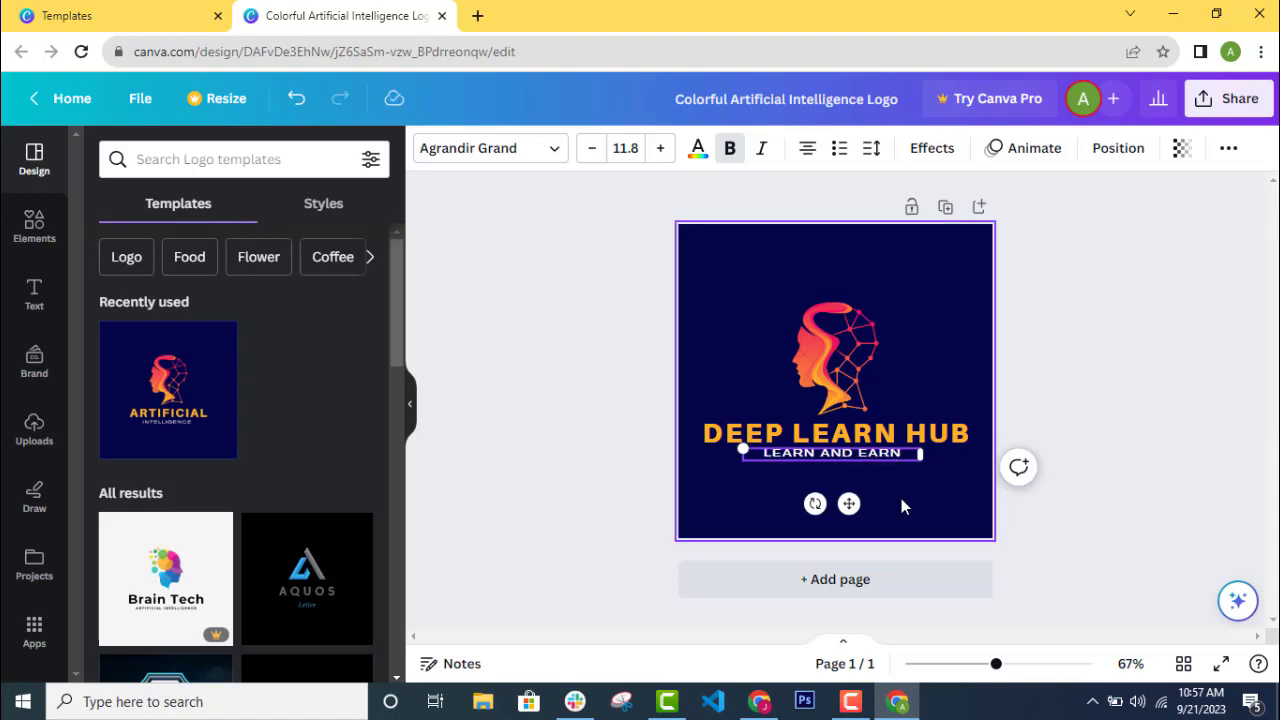
pyautogui.click(901, 505)
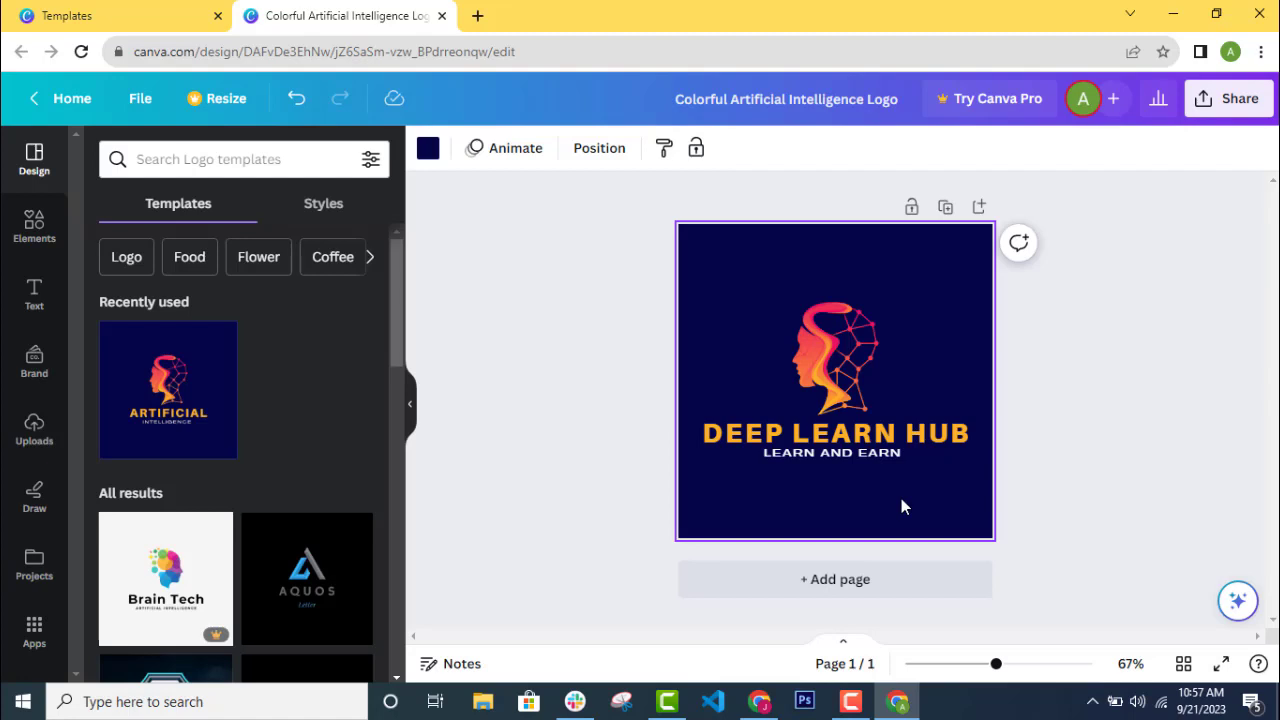
# - Search the elements library for "ai" to find a replacement for the head illustration
pyautogui.click(833, 353)
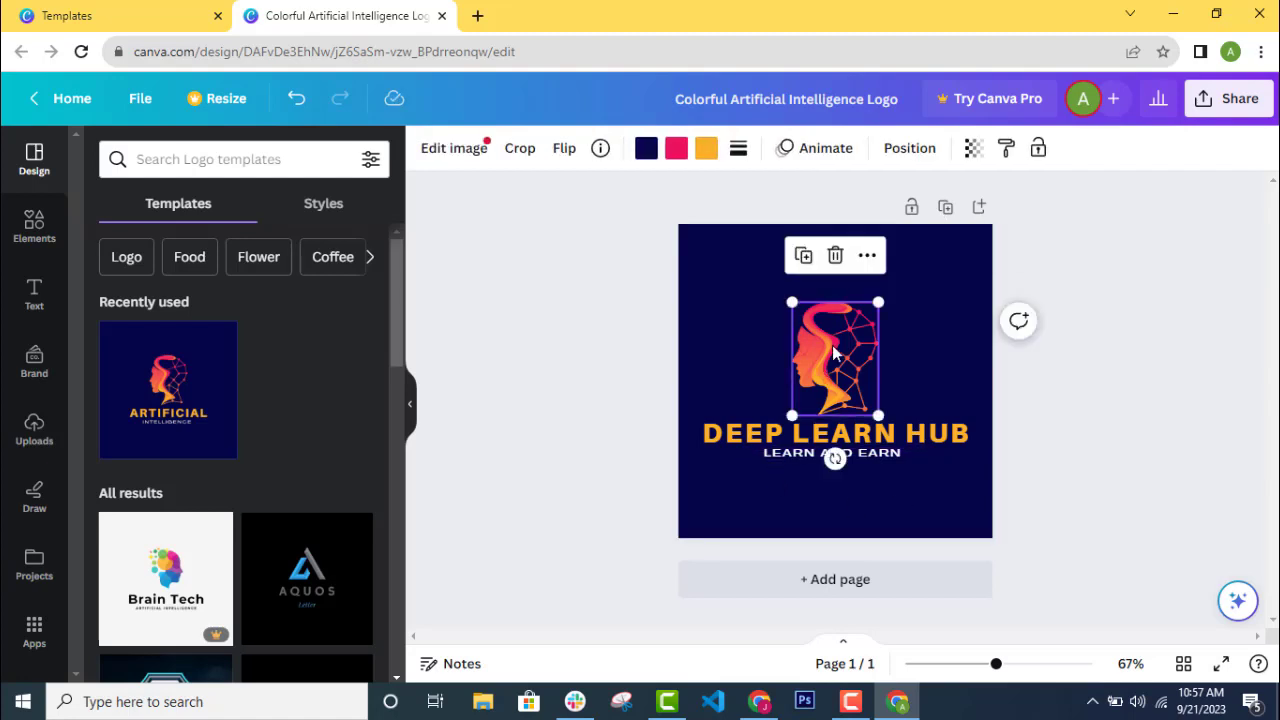
pyautogui.click(25, 238)
pyautogui.click(229, 163)
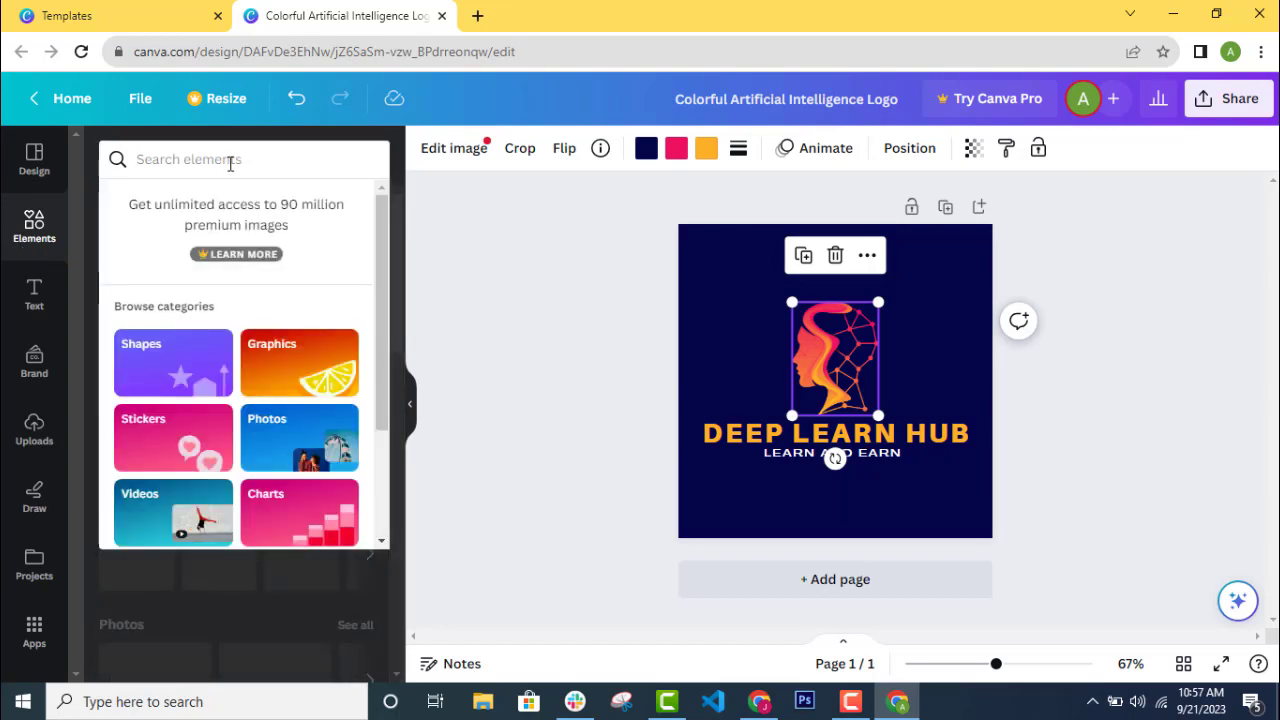
pyautogui.write('ai')
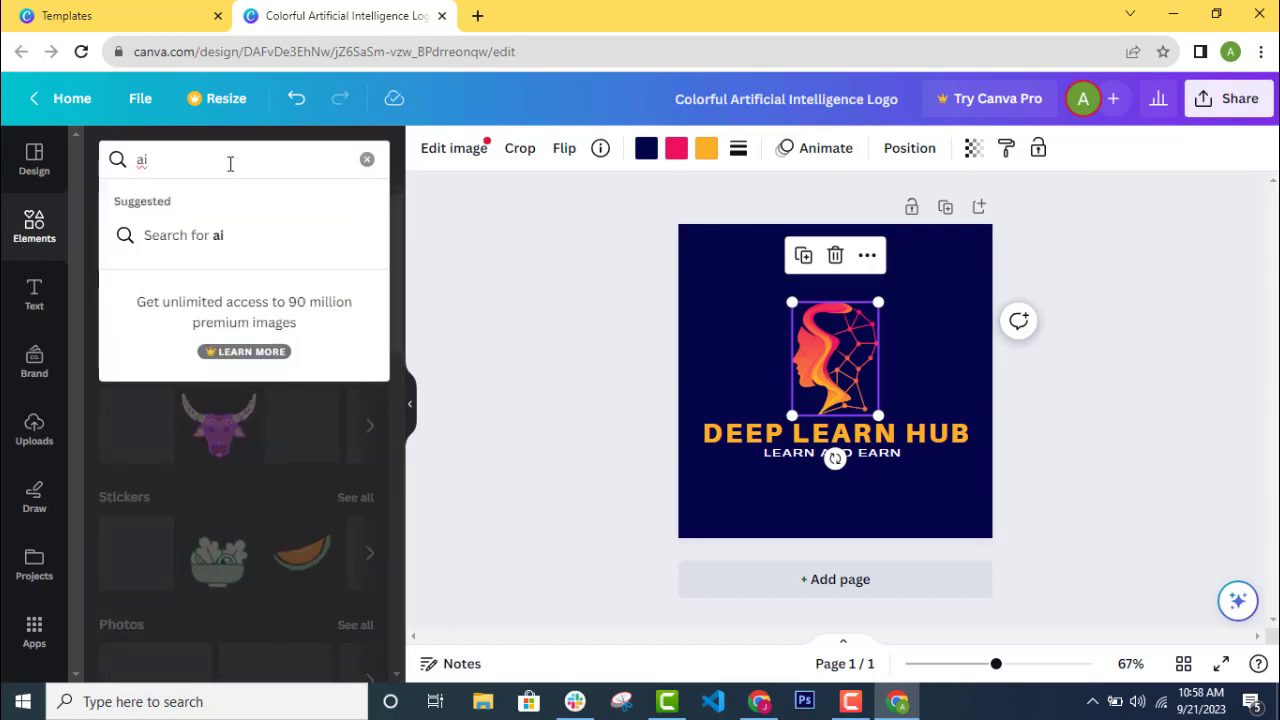
pyautogui.press('Return')
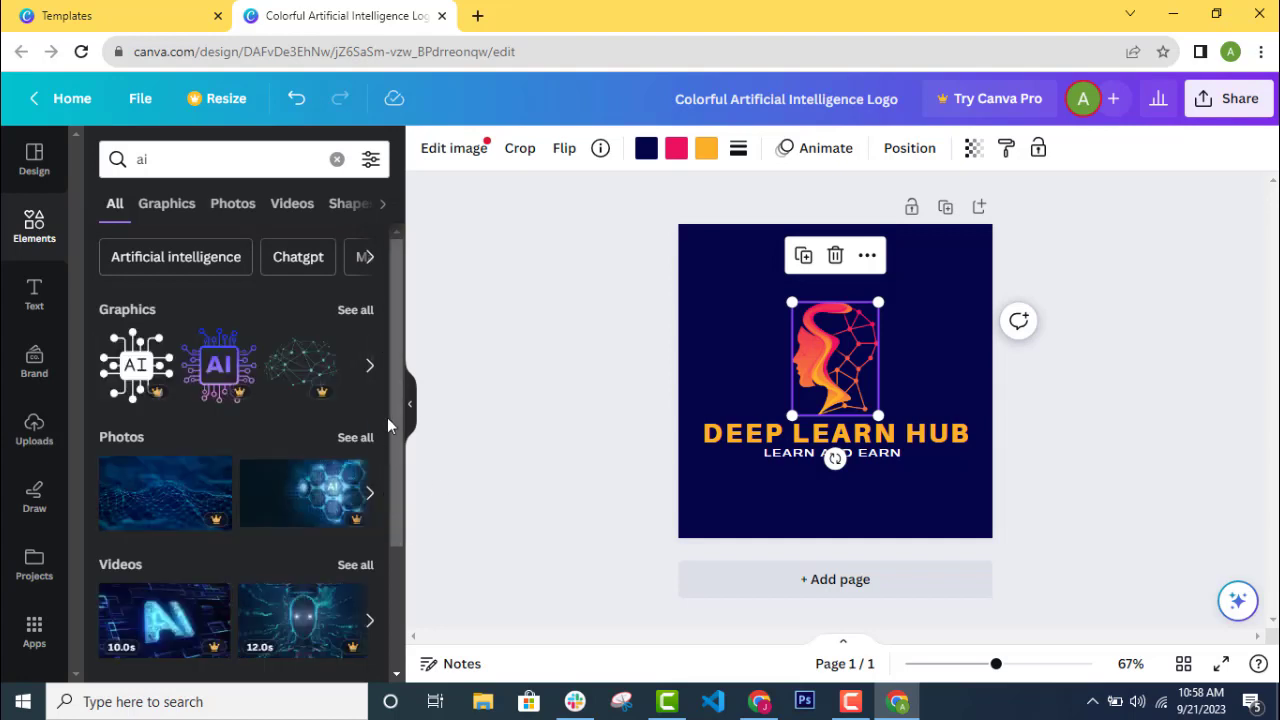
# - Look through the photo, shape and video results for "ai", and narrow the results to graphics
pyautogui.moveTo(394, 441); pyautogui.dragTo(391, 476)
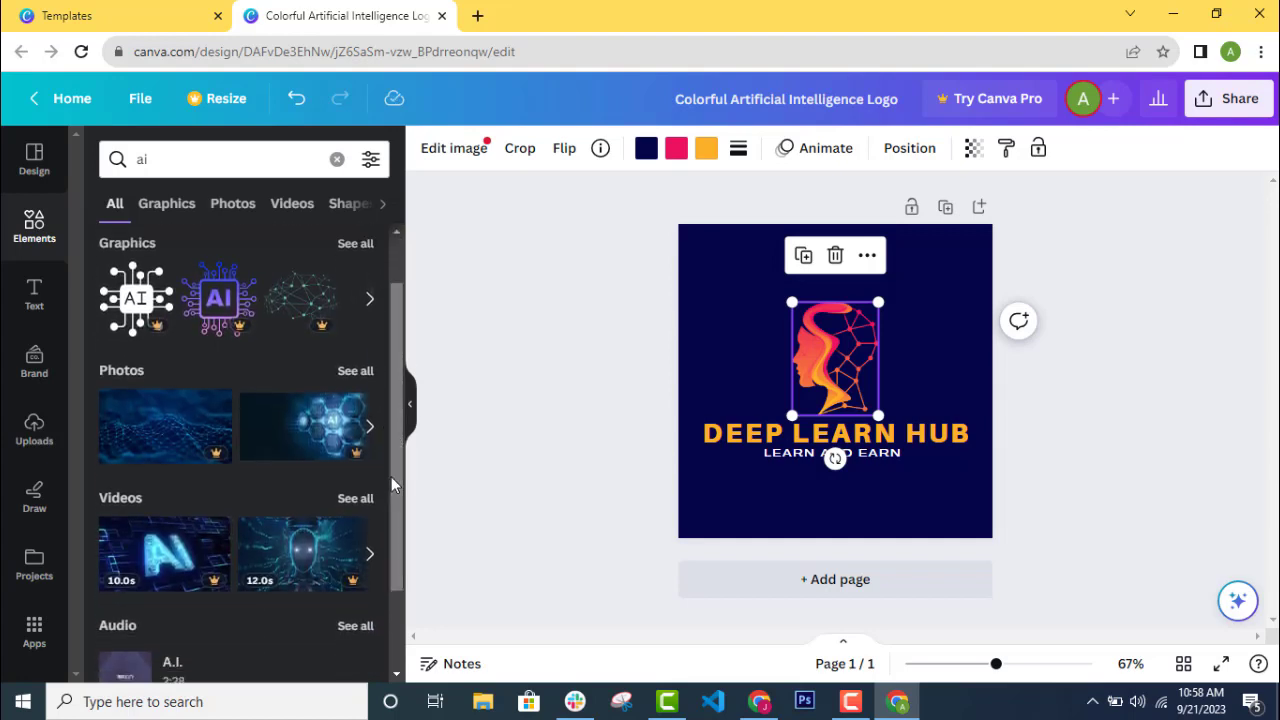
pyautogui.click(370, 428)
pyautogui.click(370, 430)
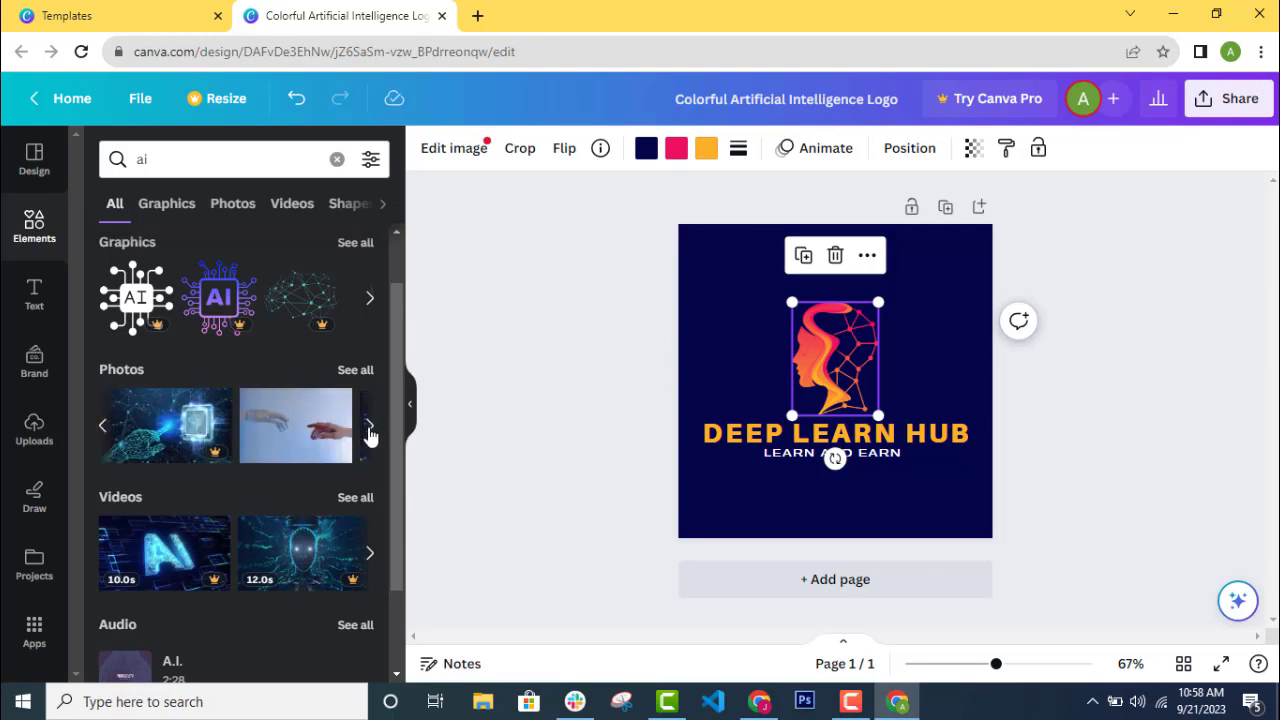
pyautogui.click(370, 430)
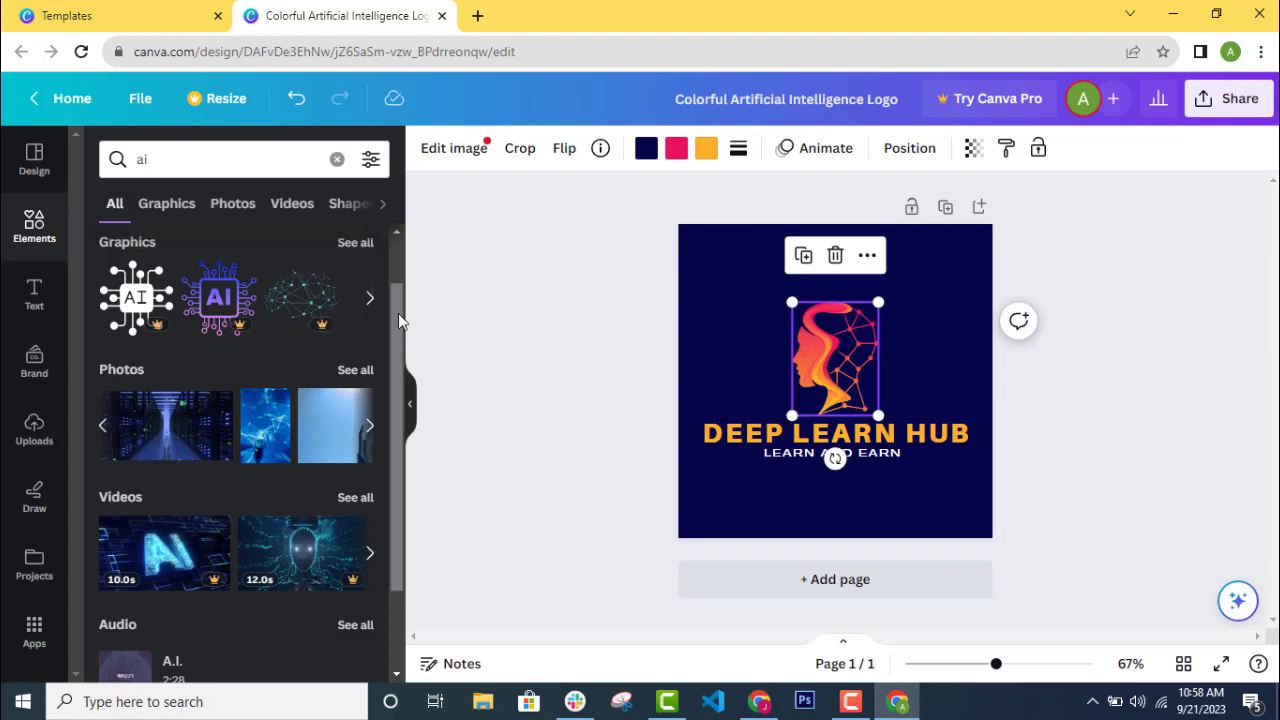
pyautogui.moveTo(398, 313); pyautogui.dragTo(399, 251)
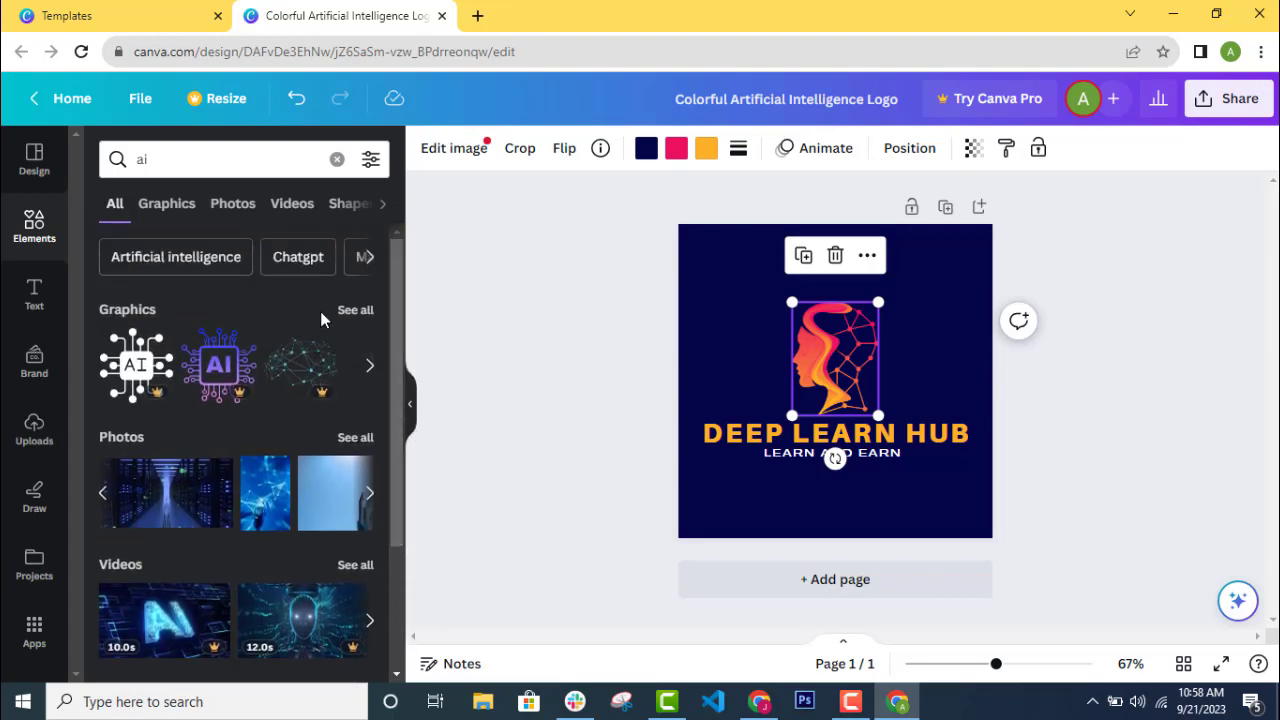
pyautogui.click(383, 206)
pyautogui.click(243, 205)
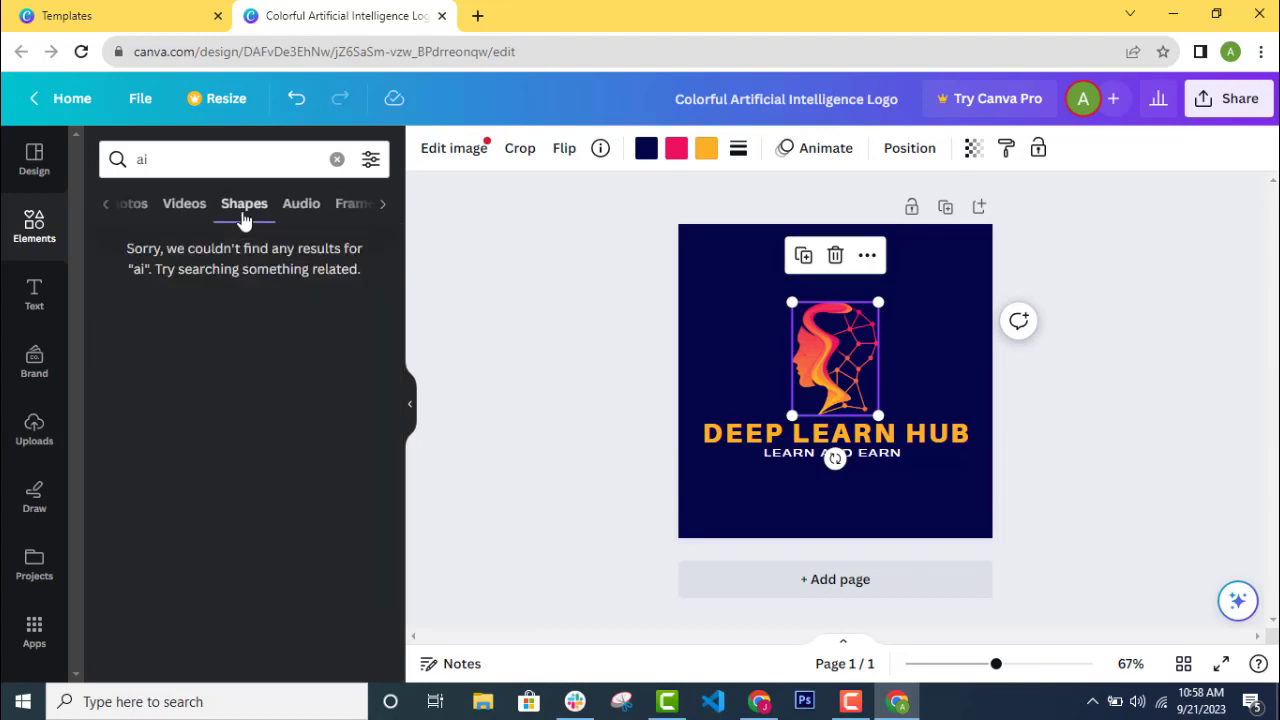
pyautogui.click(185, 208)
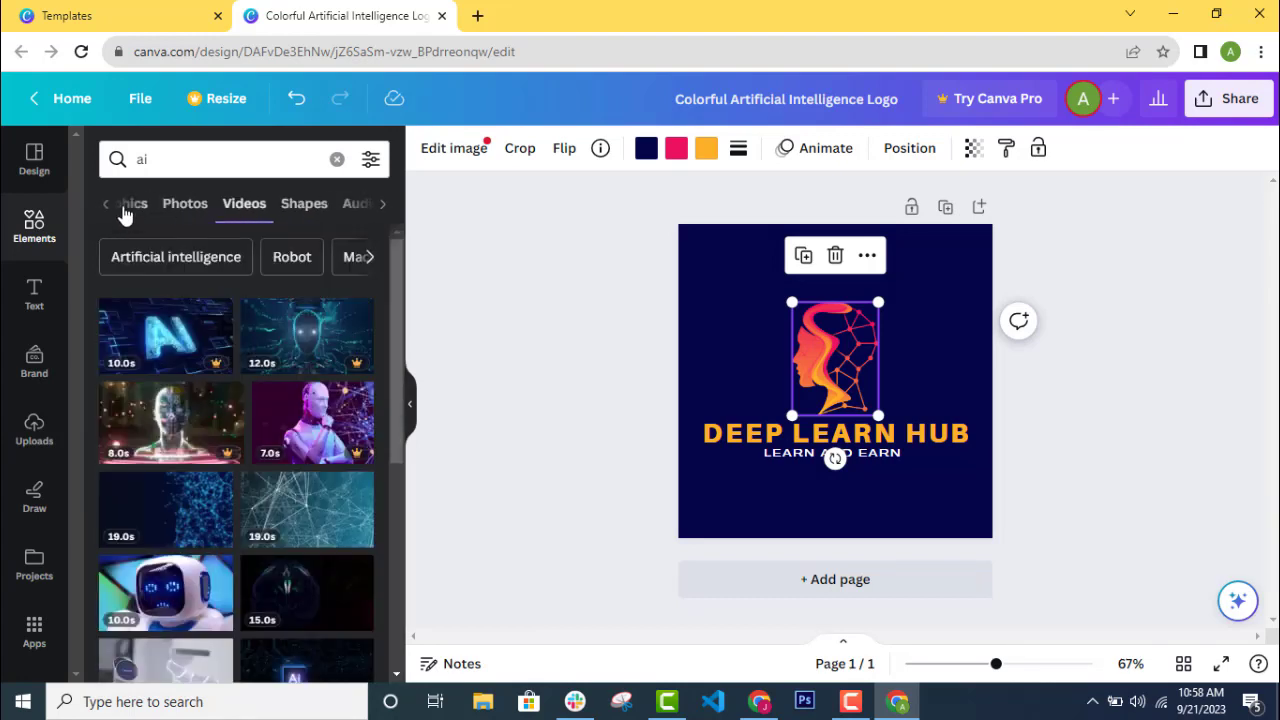
pyautogui.click(125, 207)
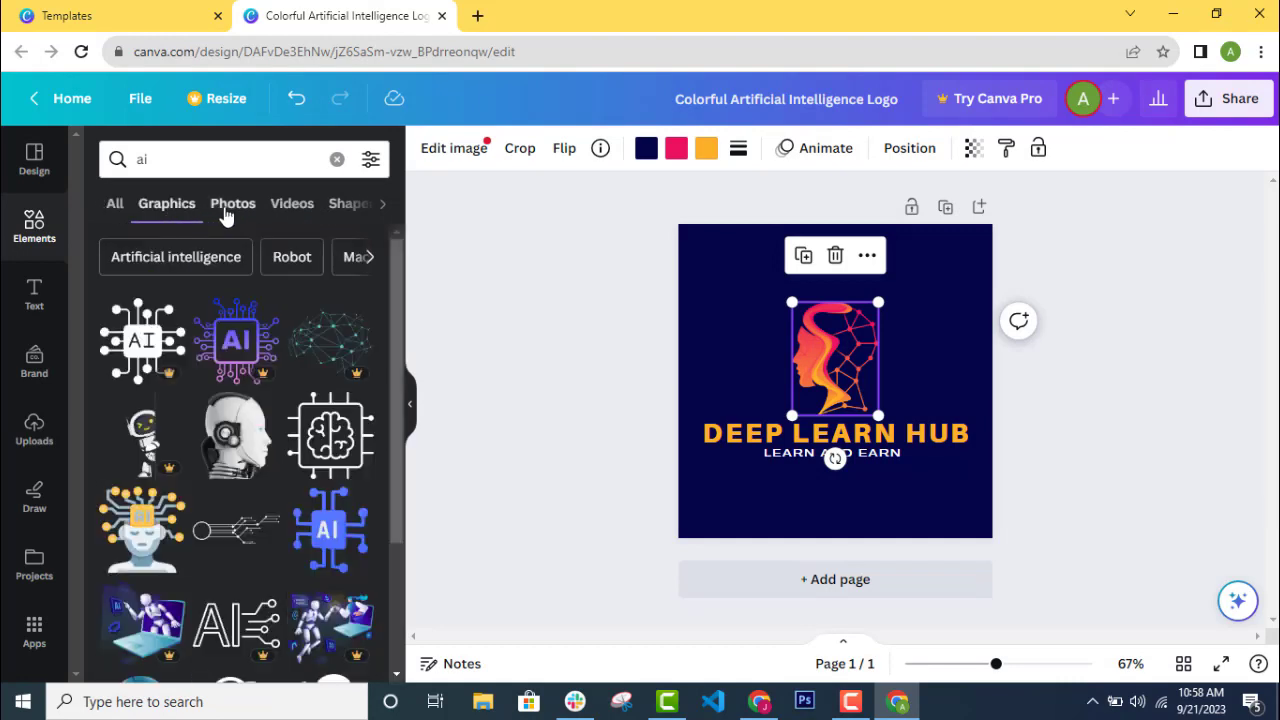
# - Try a scaled-down blue AI chip graphic over the logo's head illustration and delete it
pyautogui.moveTo(338, 540); pyautogui.dragTo(703, 370)
pyautogui.moveTo(679, 225); pyautogui.dragTo(806, 382)
pyautogui.moveTo(900, 440); pyautogui.dragTo(794, 356)
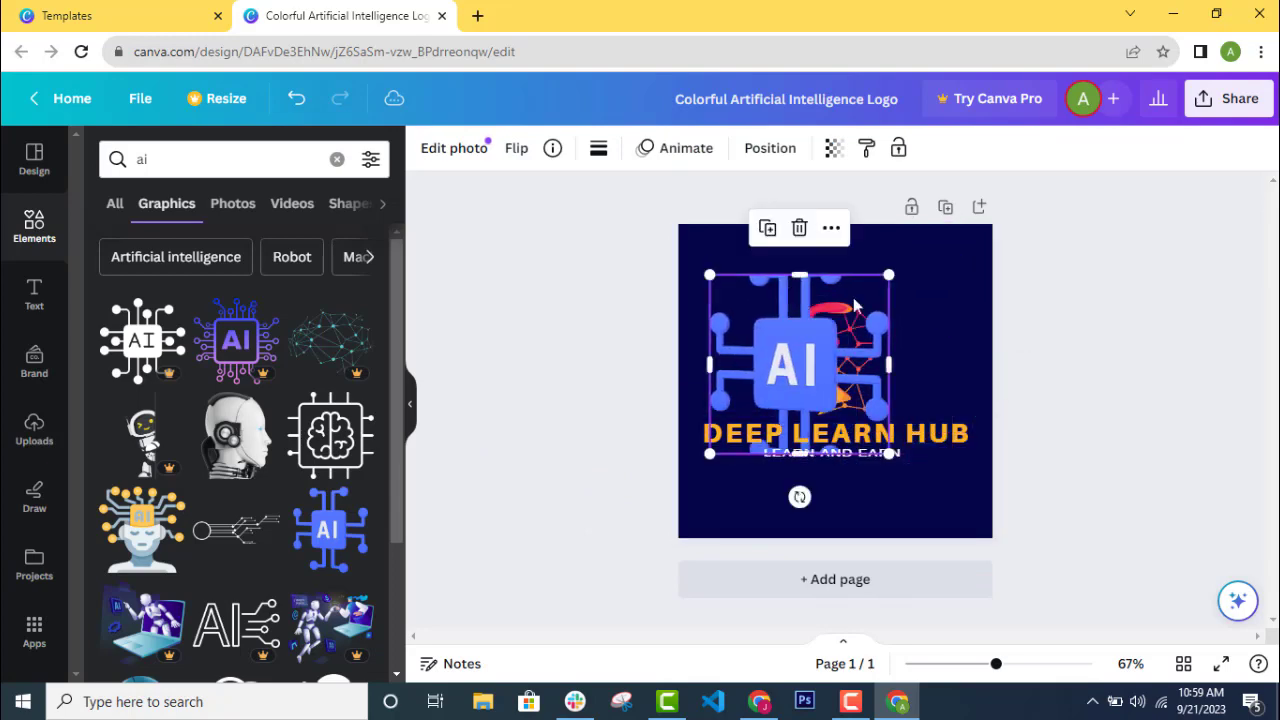
pyautogui.moveTo(885, 271); pyautogui.dragTo(862, 302)
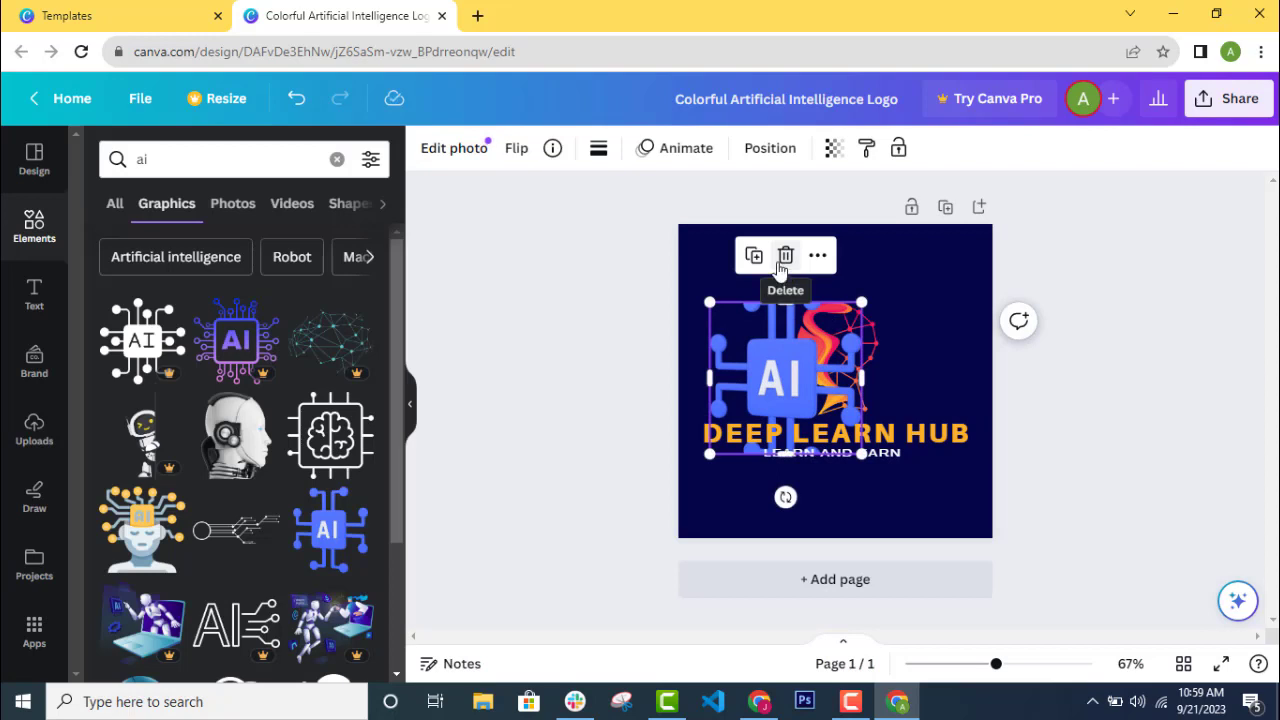
pyautogui.click(786, 255)
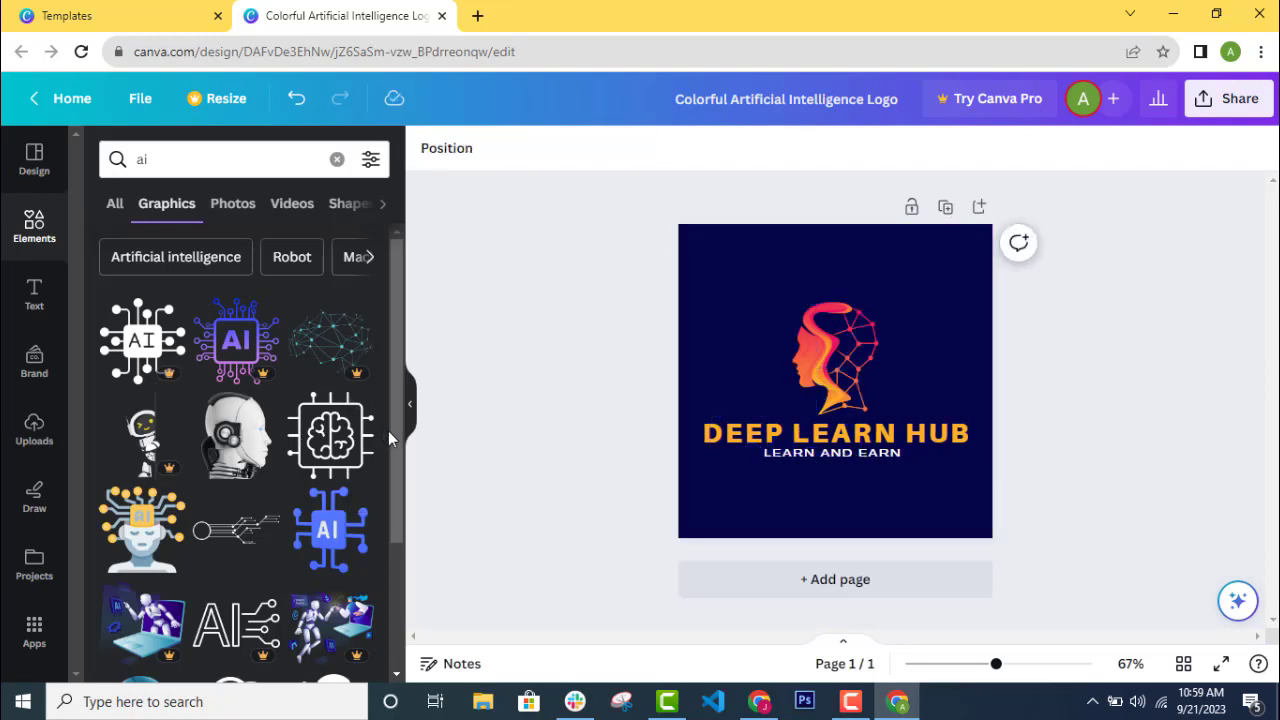
# - Replace the head illustration with the hexagonal circuit graphic, placed above the "DEEP LEARN HUB" text
pyautogui.moveTo(400, 444); pyautogui.dragTo(402, 608)
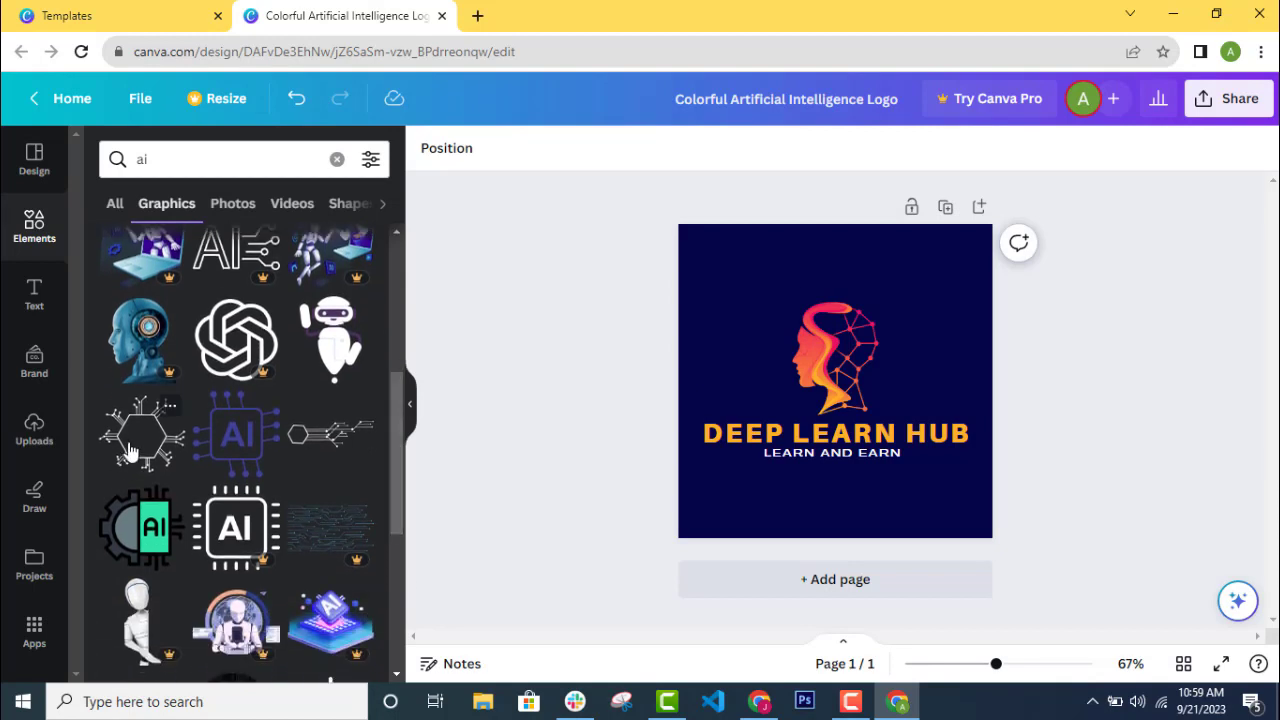
pyautogui.moveTo(128, 452); pyautogui.dragTo(743, 318)
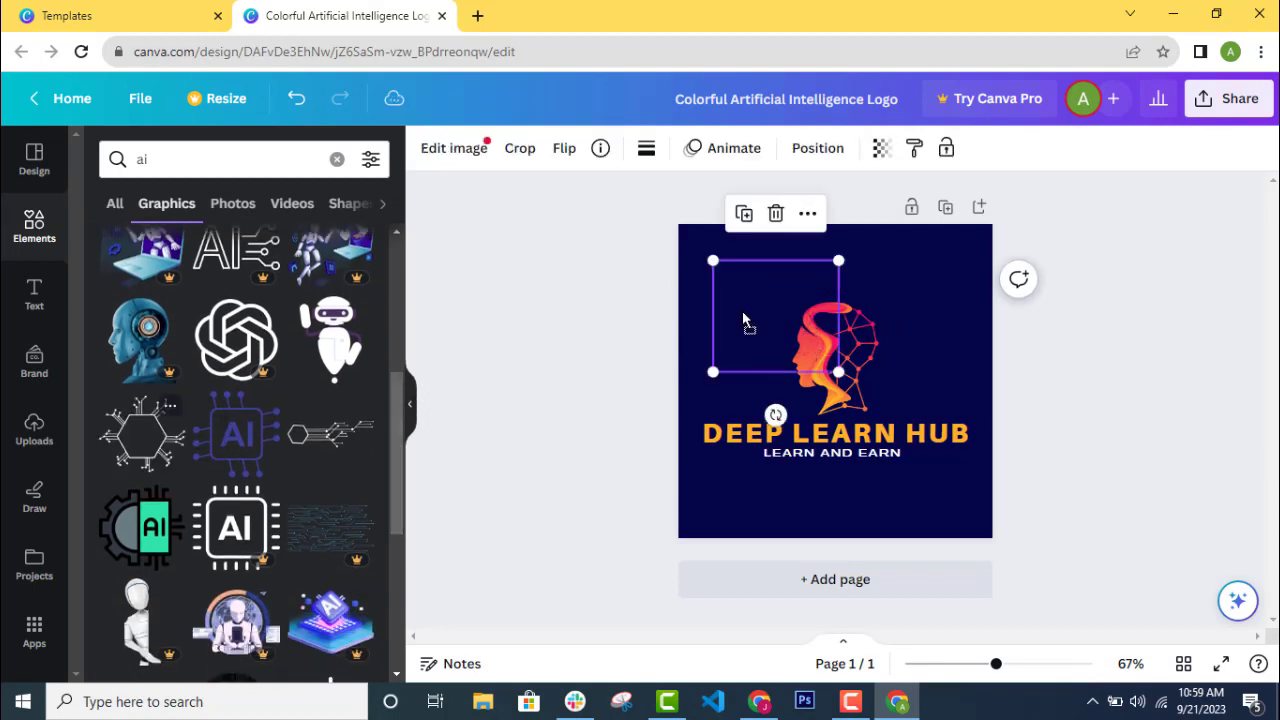
pyautogui.click(830, 350)
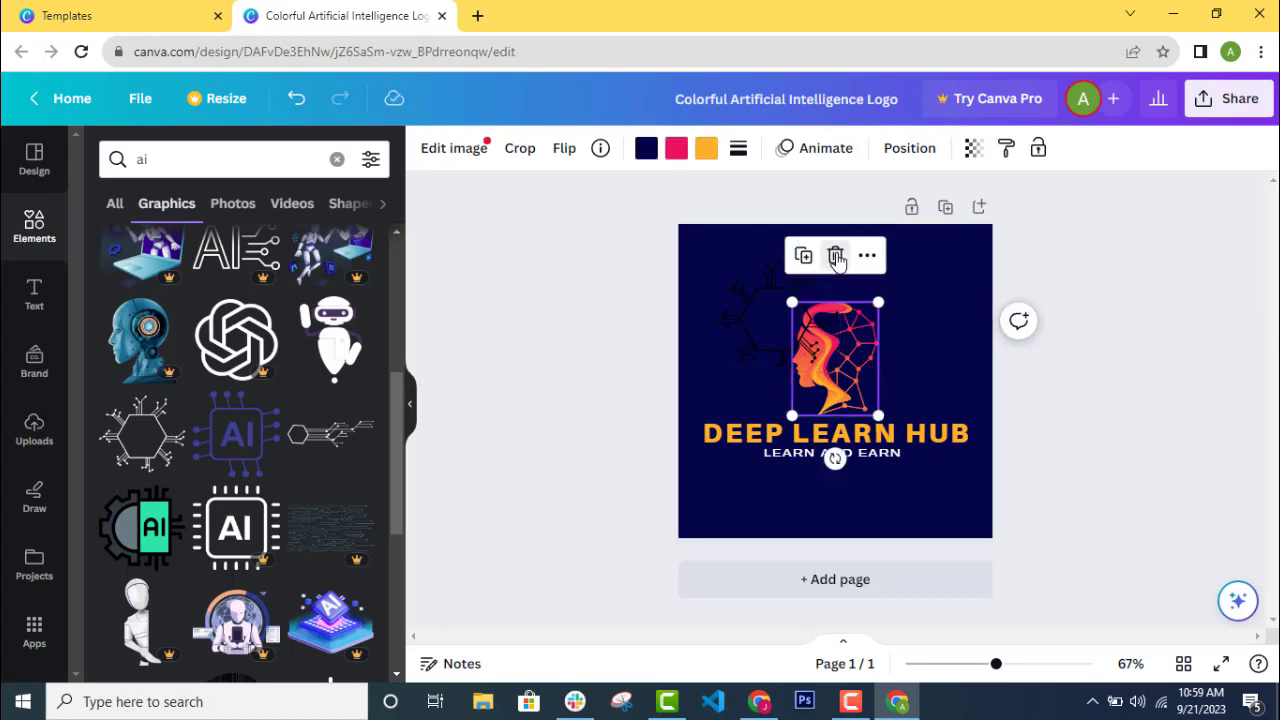
pyautogui.click(836, 258)
pyautogui.moveTo(789, 323); pyautogui.dragTo(831, 357)
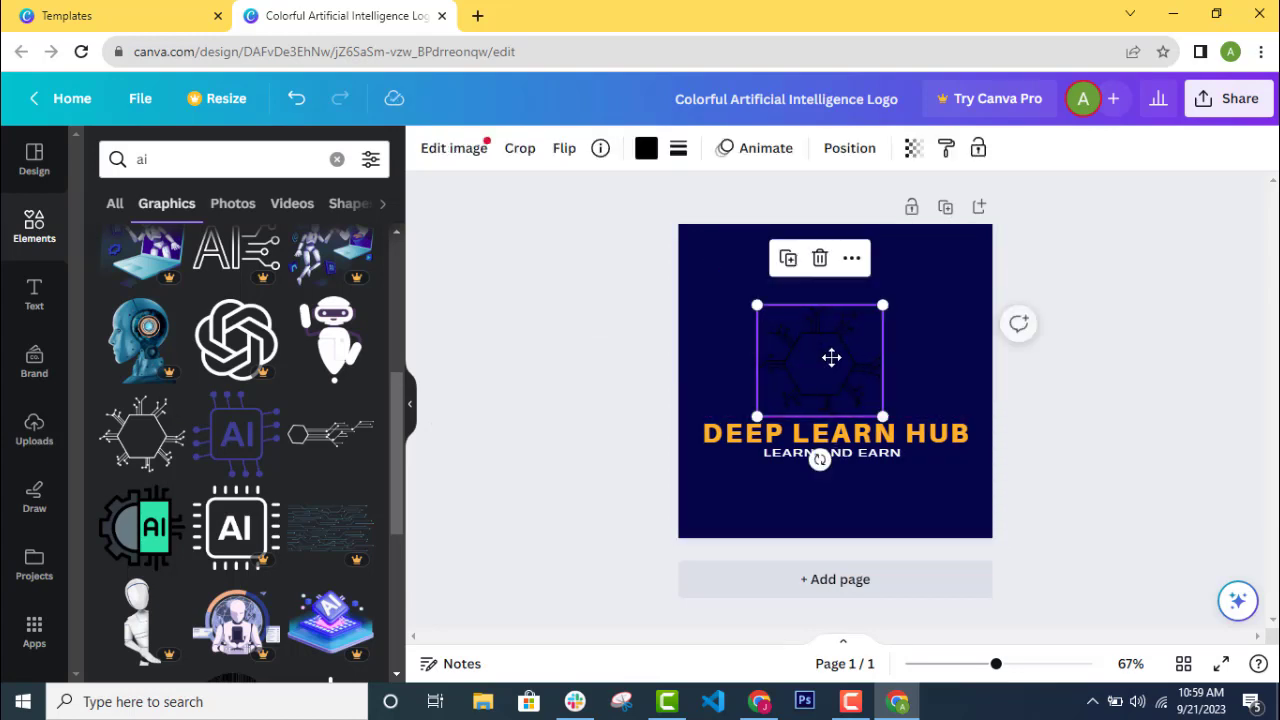
# - Recolor the hexagonal circuit graphic bright red, trying light blue for comparison
pyautogui.click(647, 150)
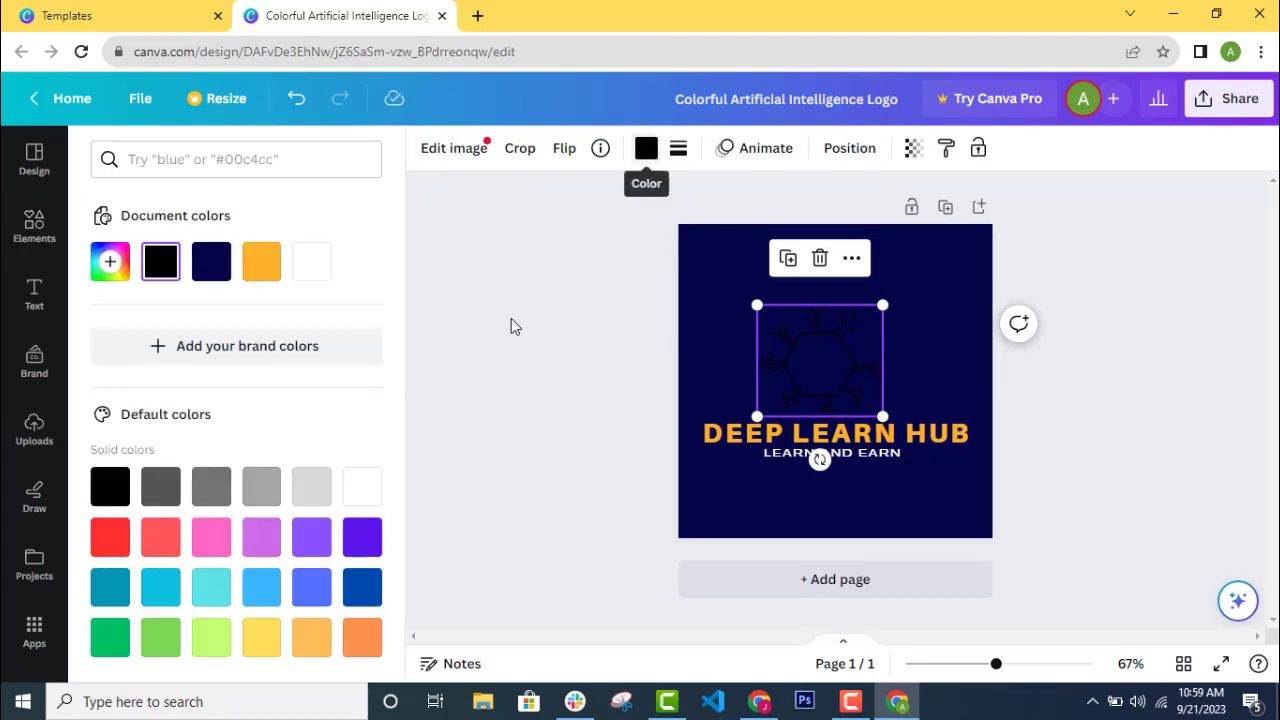
pyautogui.click(112, 540)
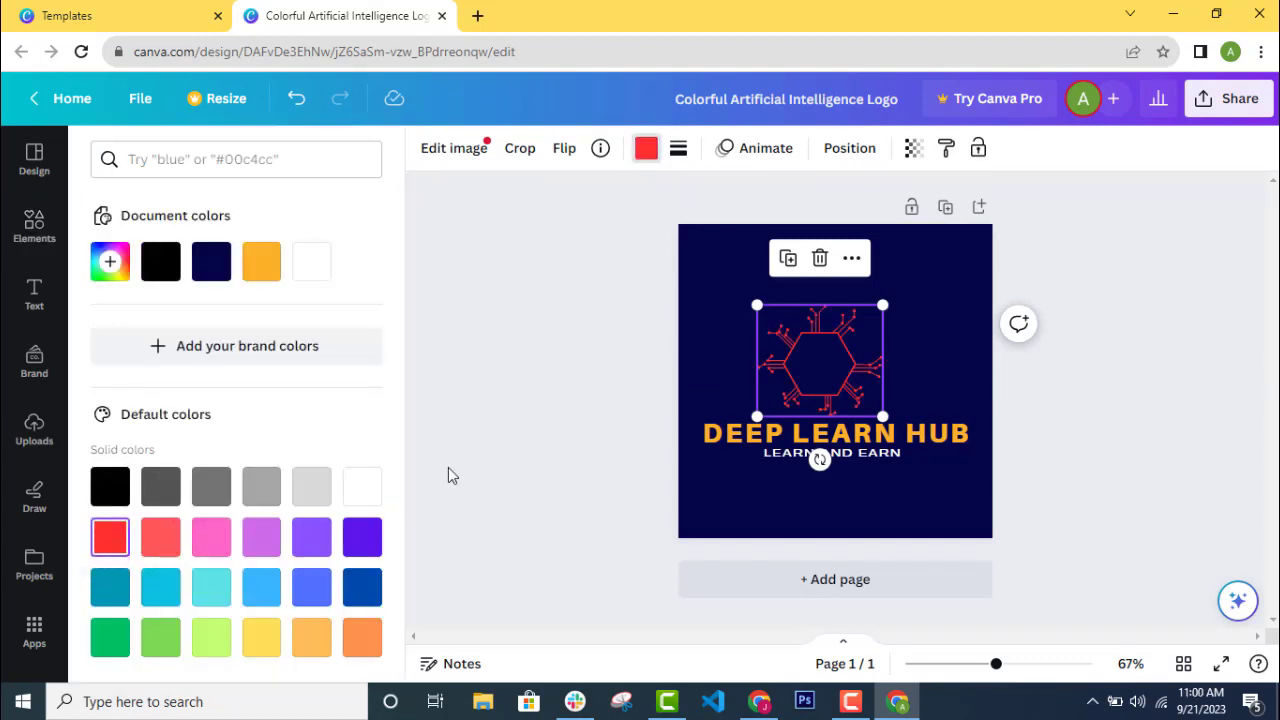
pyautogui.click(261, 588)
pyautogui.click(110, 537)
pyautogui.click(651, 229)
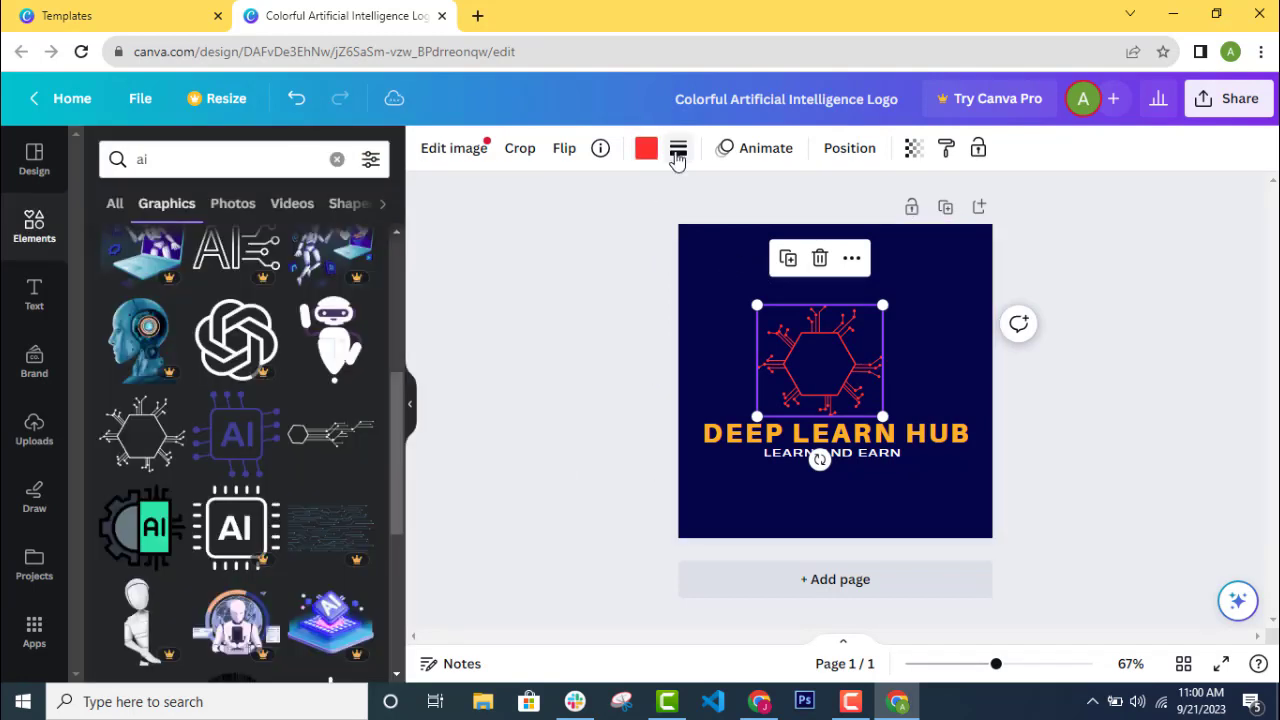
# - Center the red hexagonal graphic horizontally above the "DEEP LEARN HUB" text and deselect it
pyautogui.click(915, 375)
pyautogui.click(868, 428)
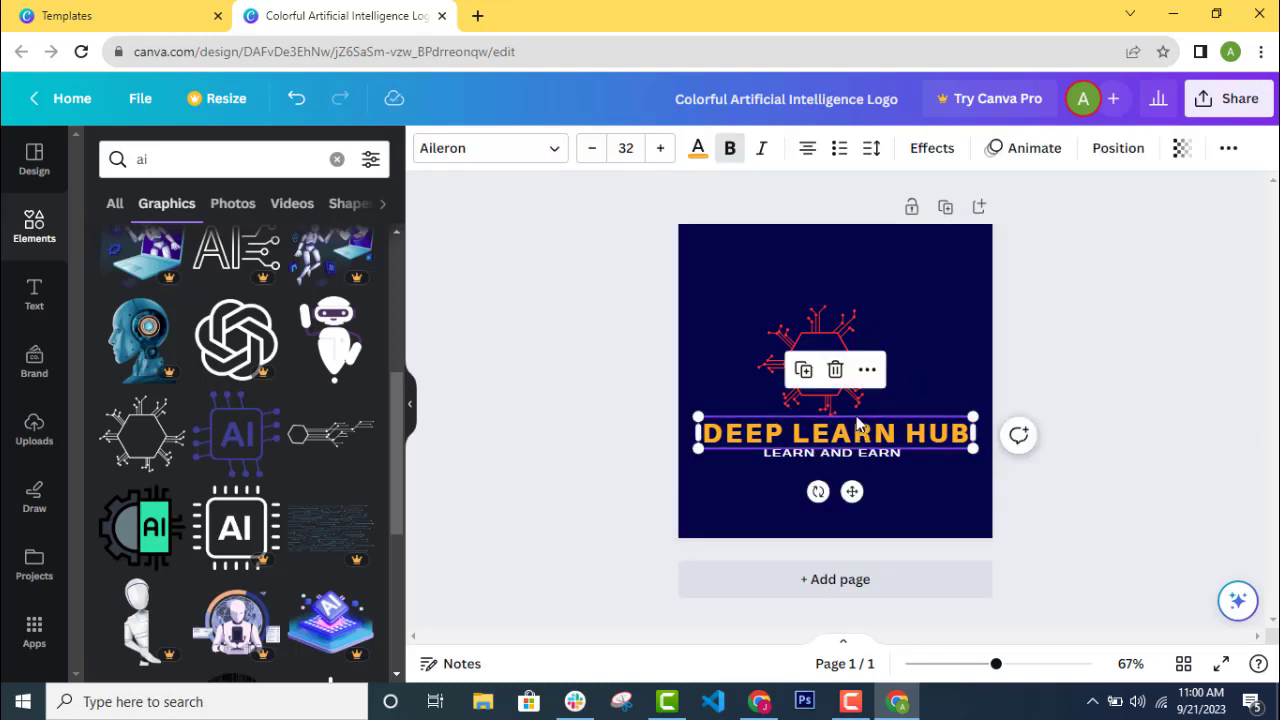
pyautogui.click(838, 340)
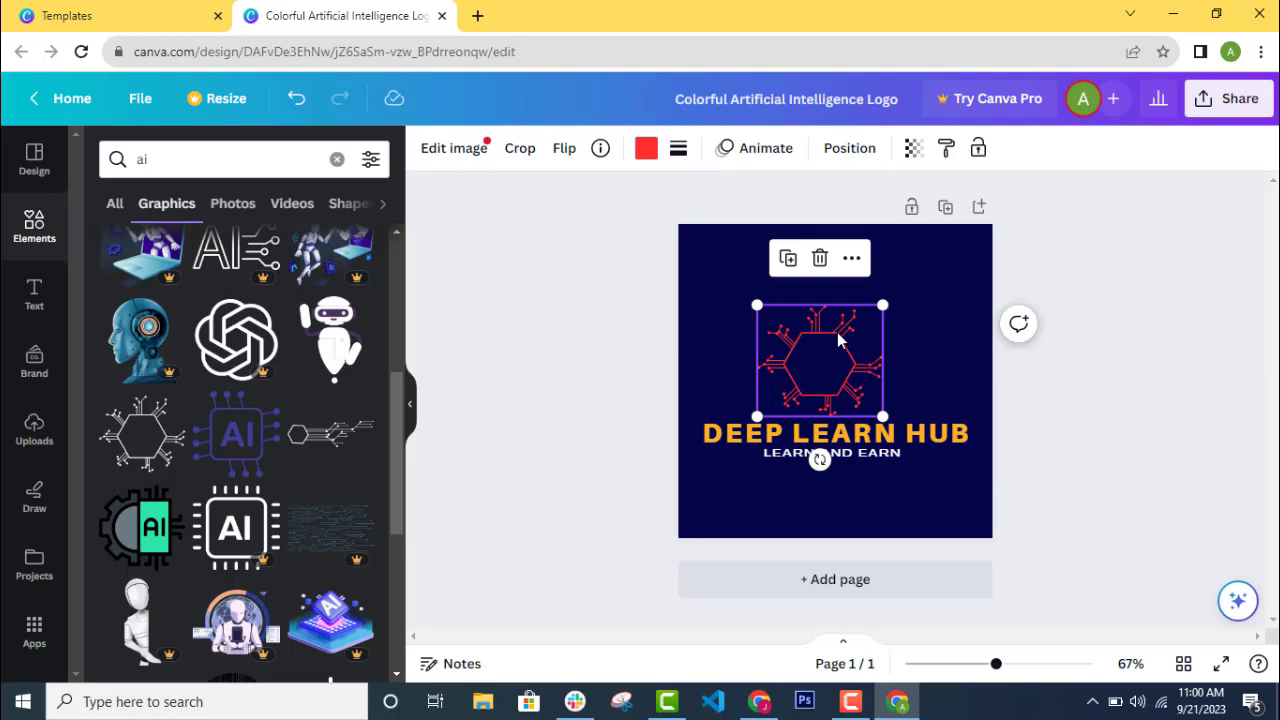
pyautogui.moveTo(839, 336); pyautogui.dragTo(843, 334)
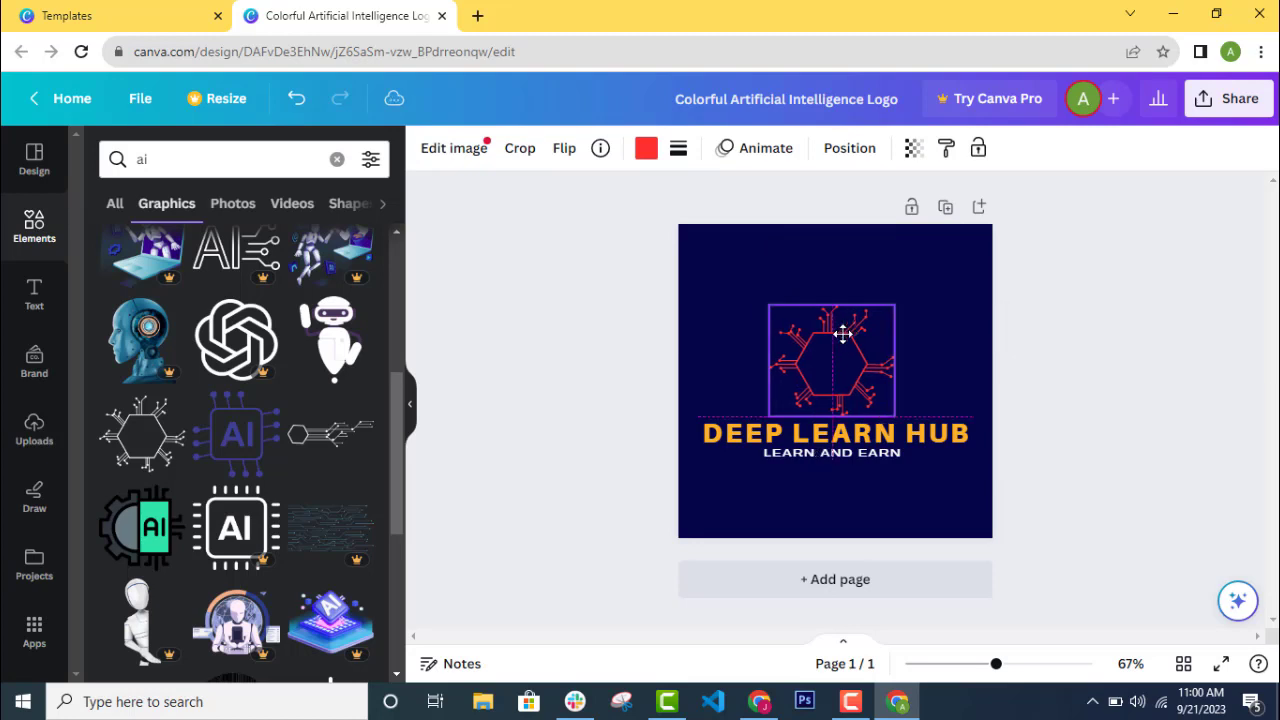
pyautogui.click(852, 515)
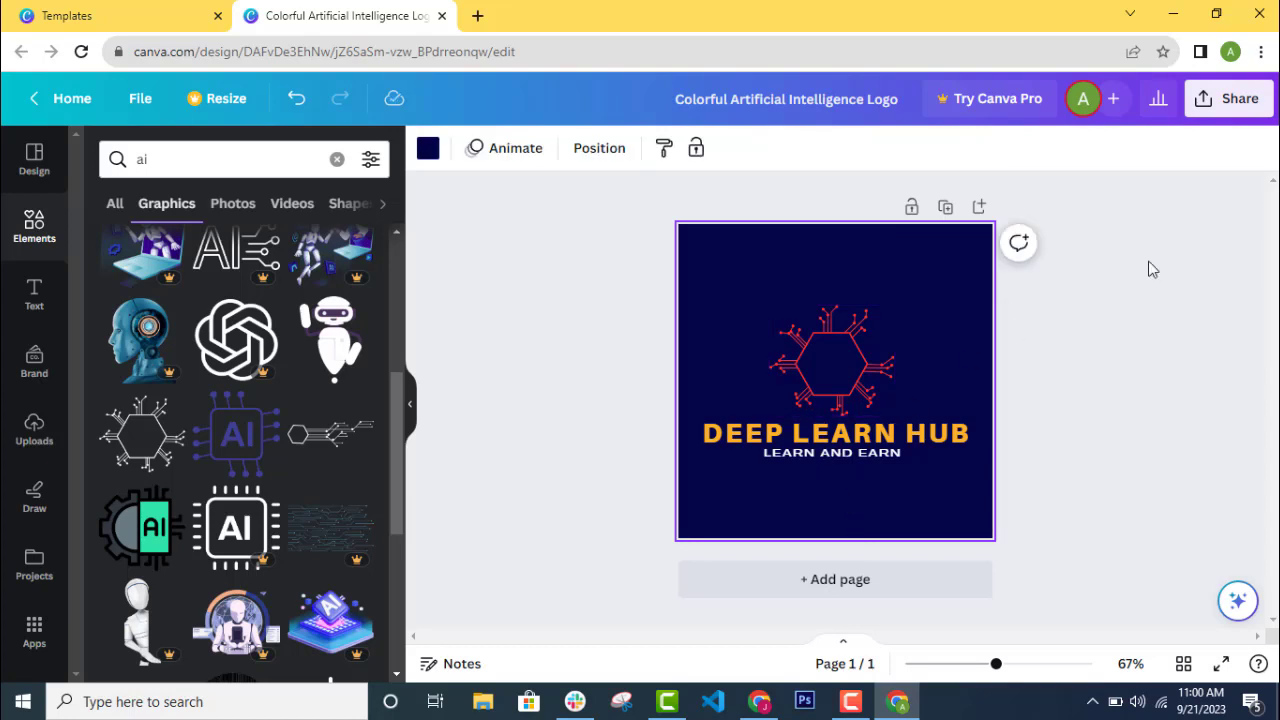
# - Download the finished logo design as a PNG file, briefly trying JPG as the file type
pyautogui.click(1222, 100)
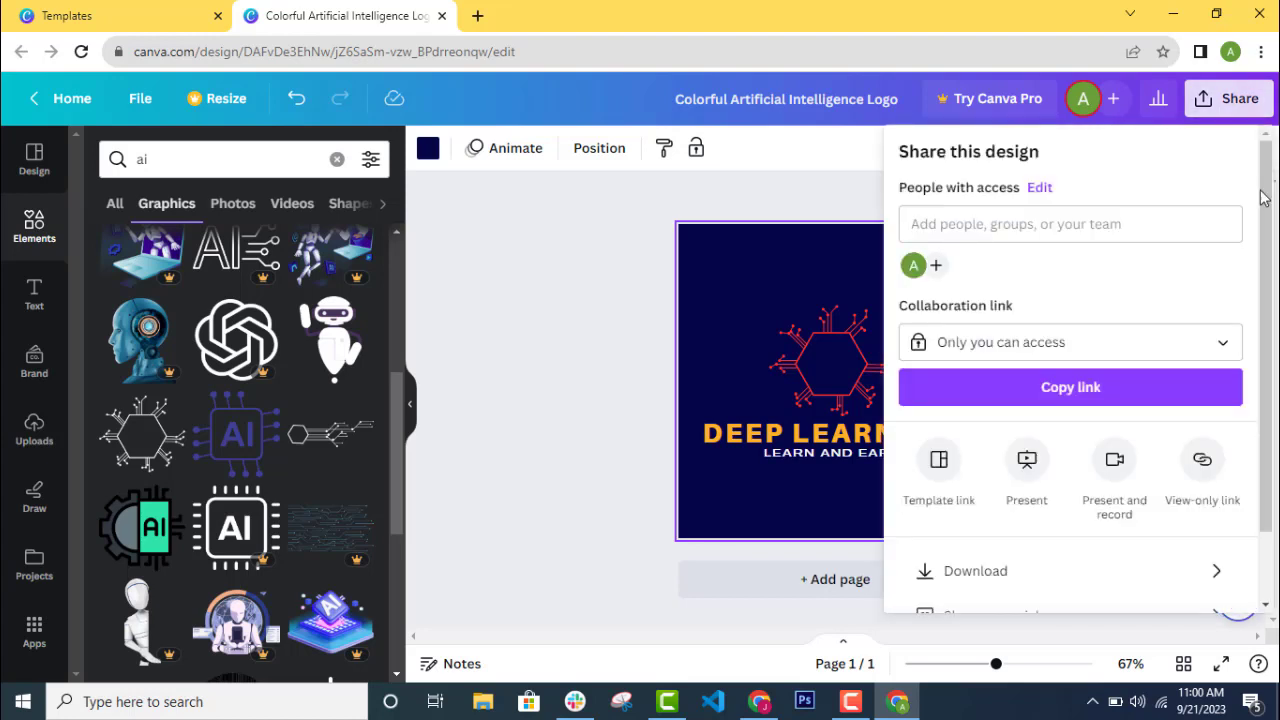
pyautogui.scroll(-1, 1268, 270)
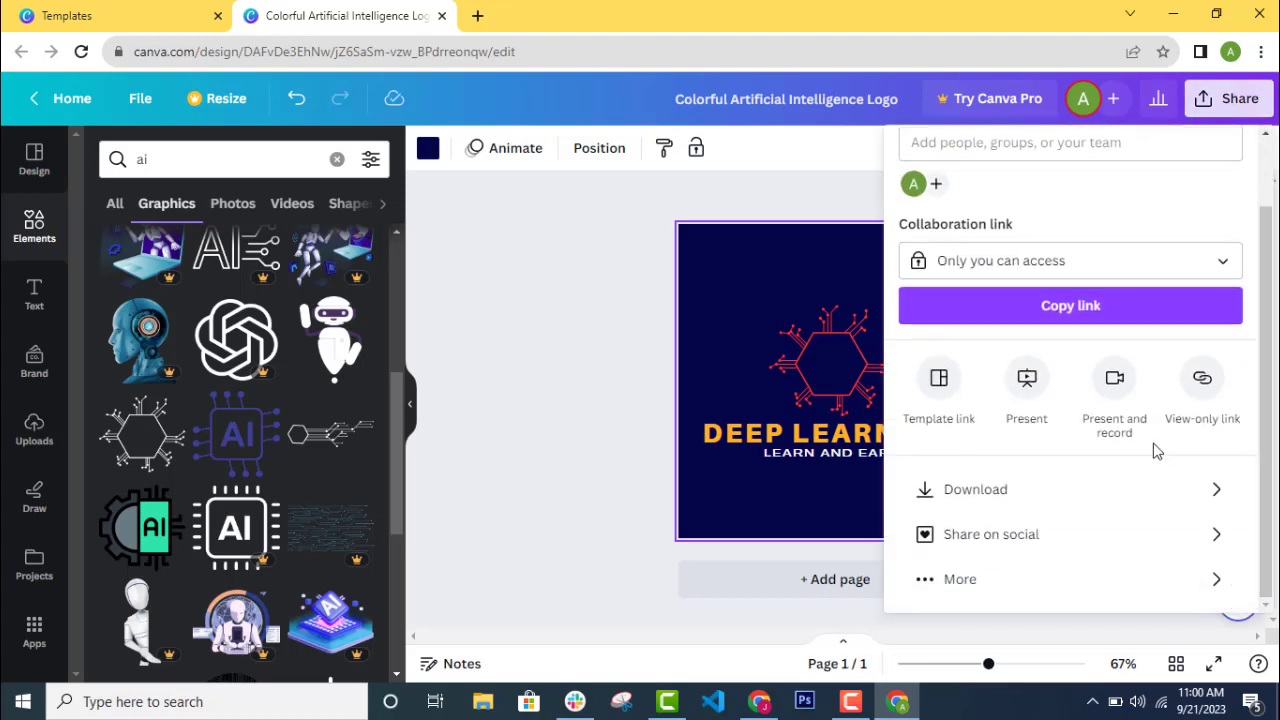
pyautogui.click(1003, 491)
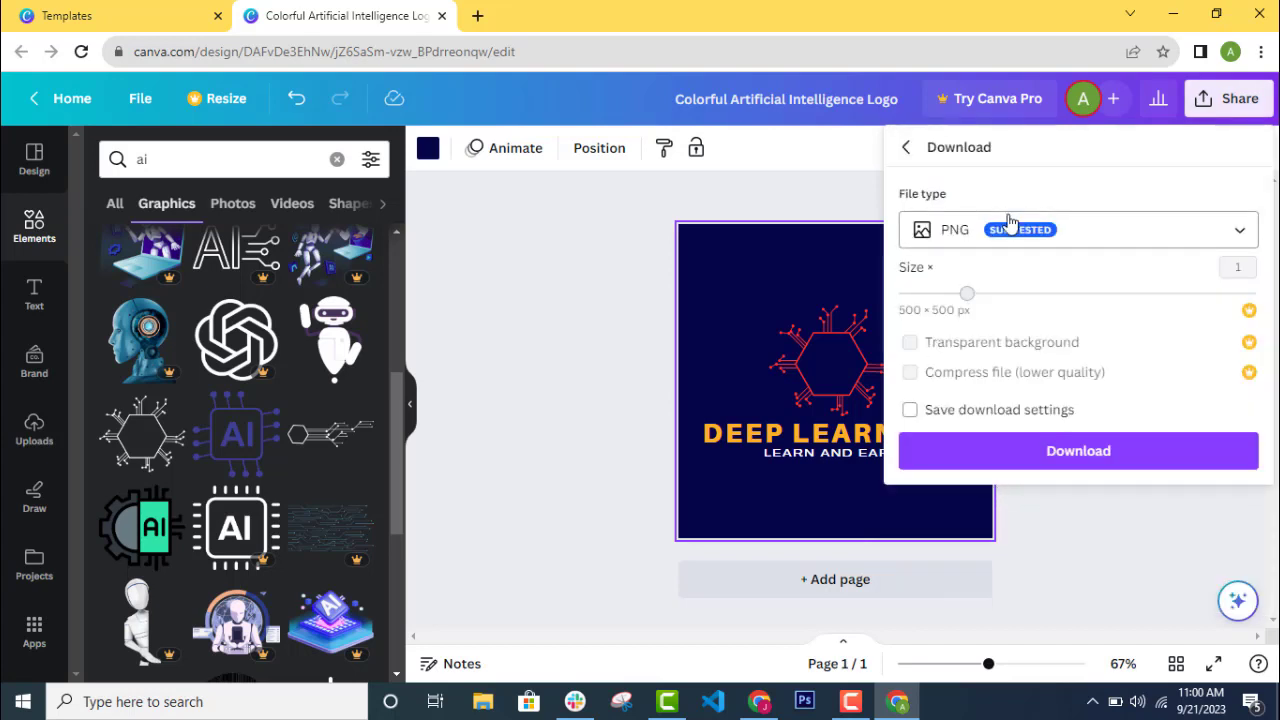
pyautogui.click(1060, 245)
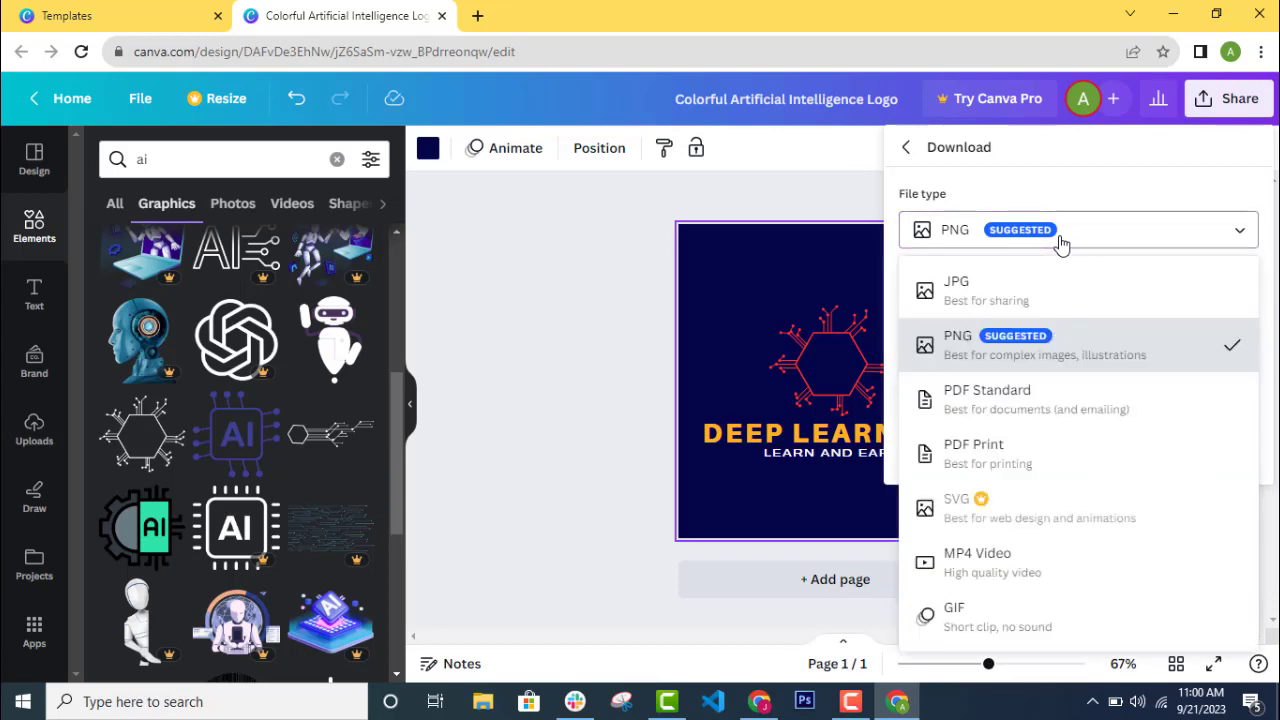
pyautogui.click(1000, 291)
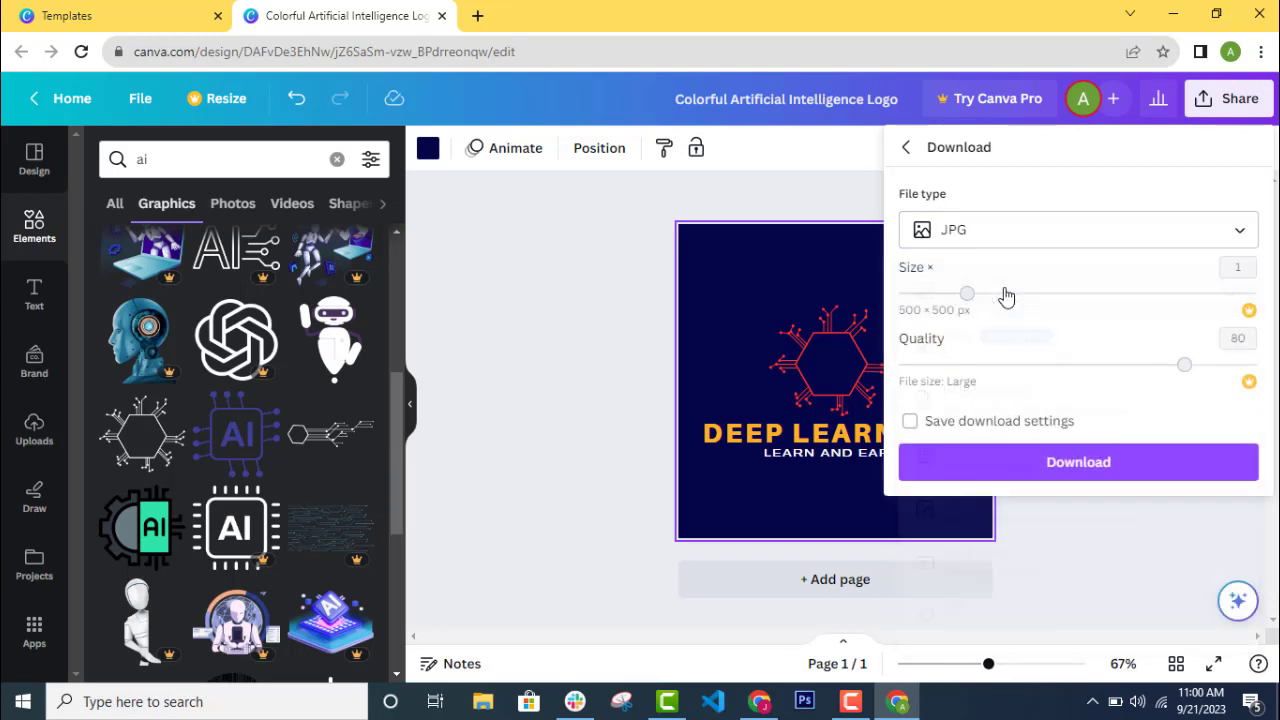
pyautogui.click(1088, 244)
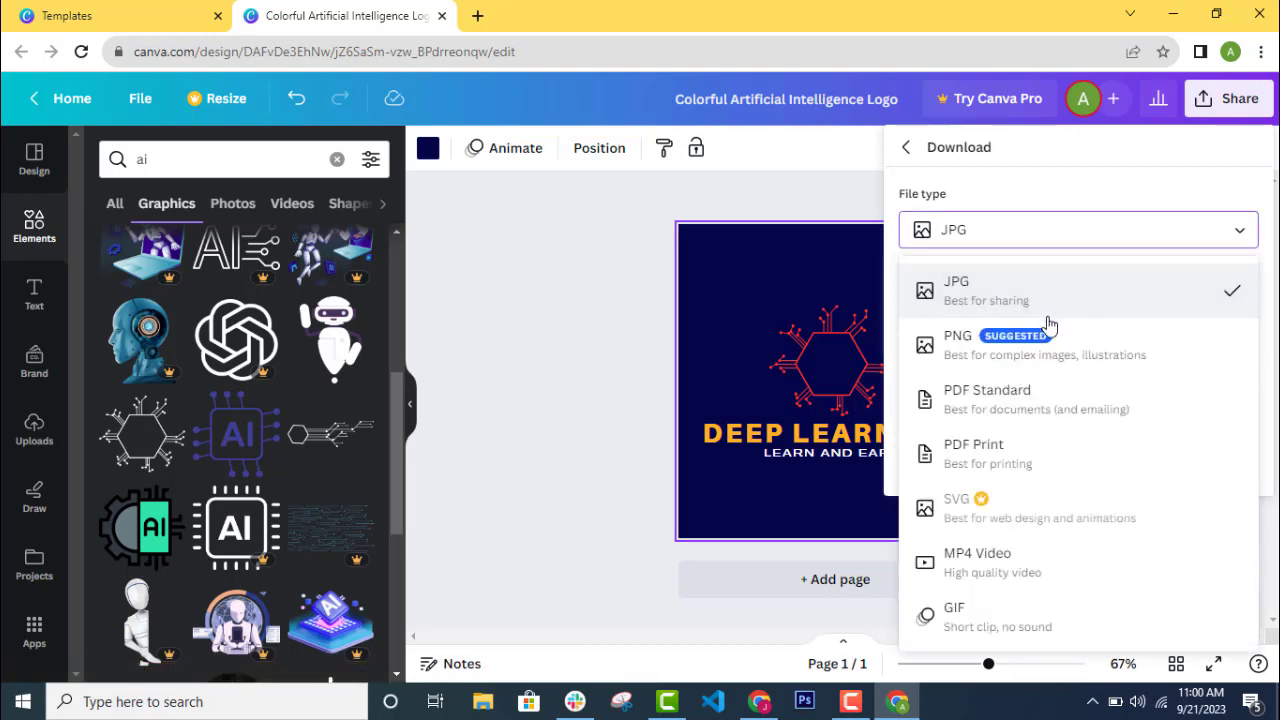
pyautogui.click(1043, 352)
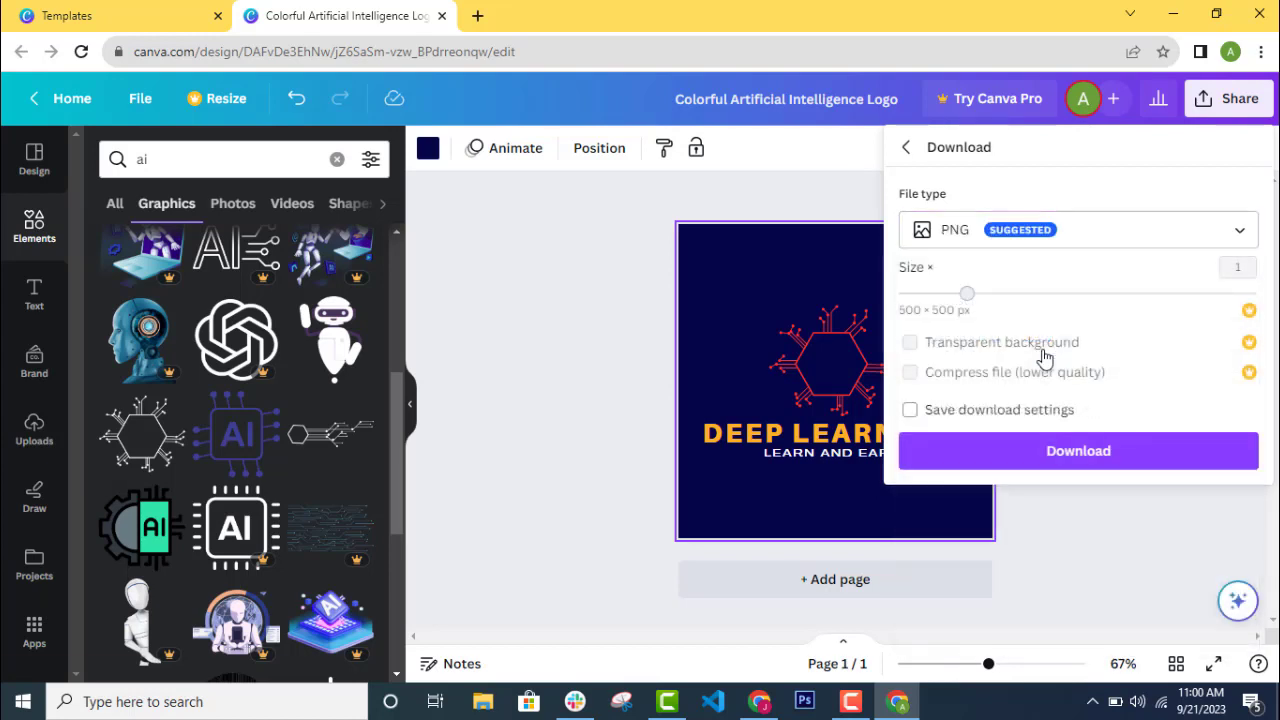
pyautogui.click(1053, 456)
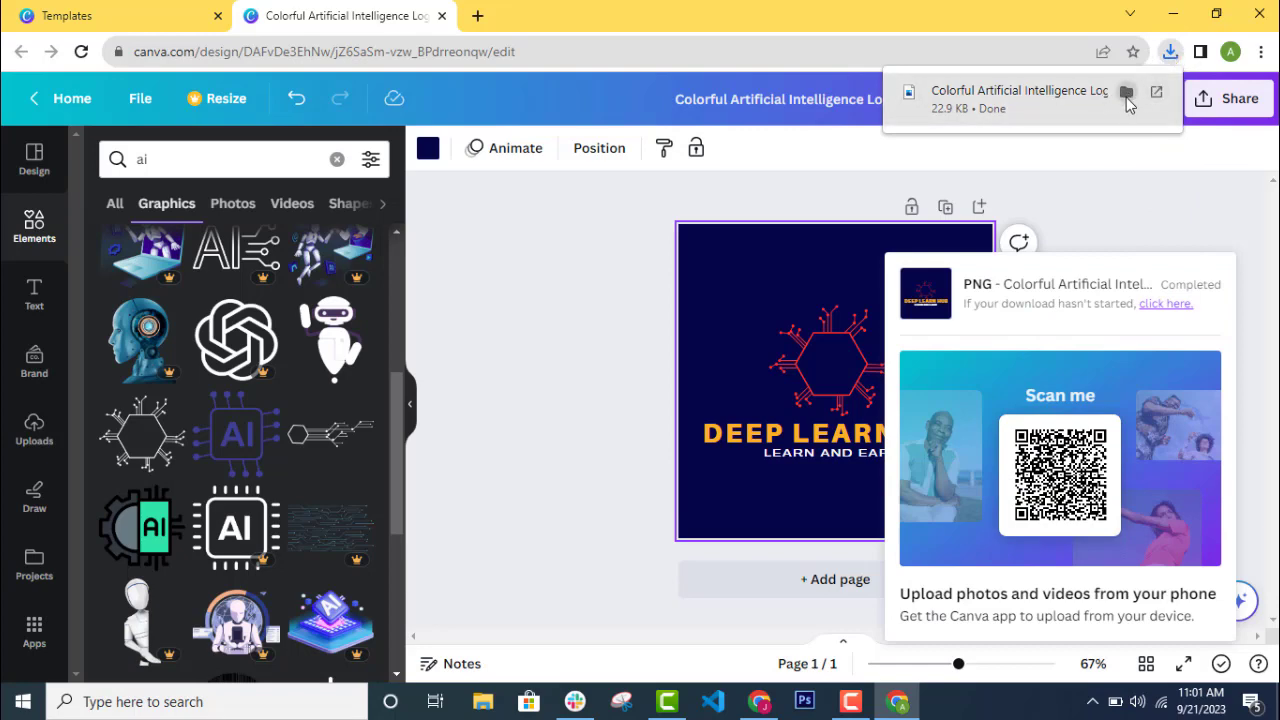
# - Show the downloaded "Colorful Artificial Intelligence Logo" file in its Downloads folder and open the image
pyautogui.click(1126, 93)
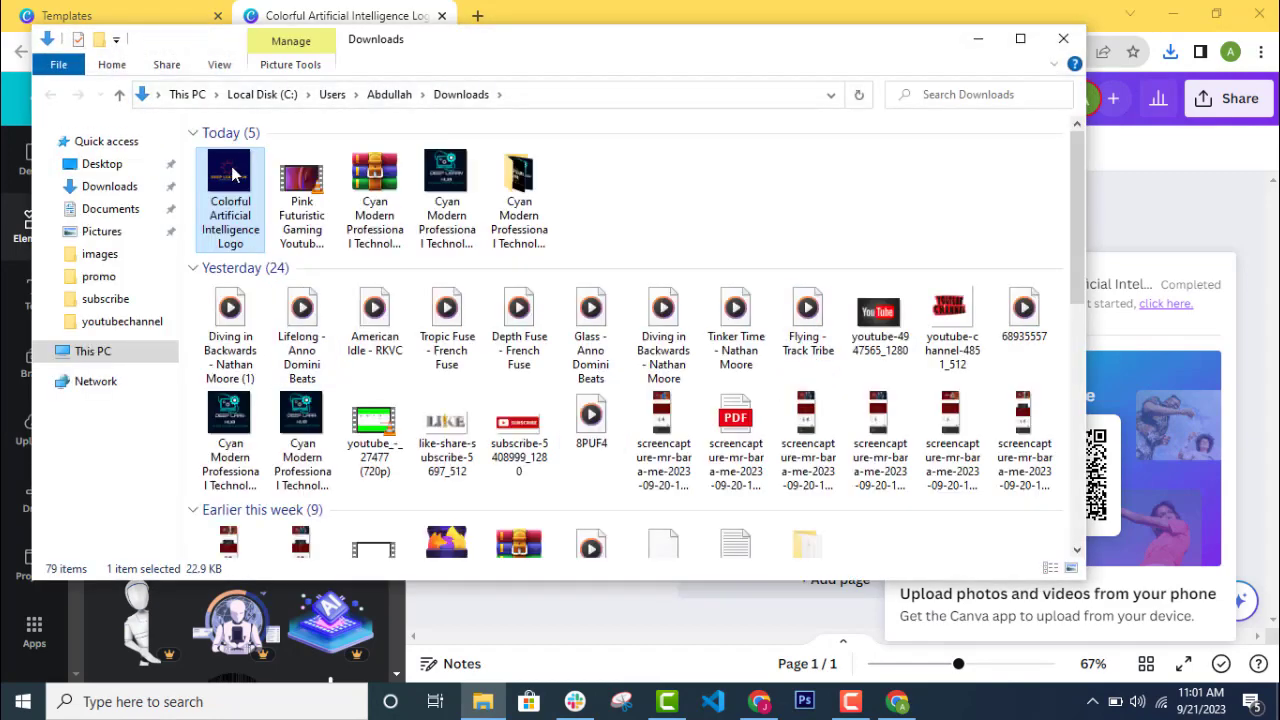
pyautogui.doubleClick(230, 172)
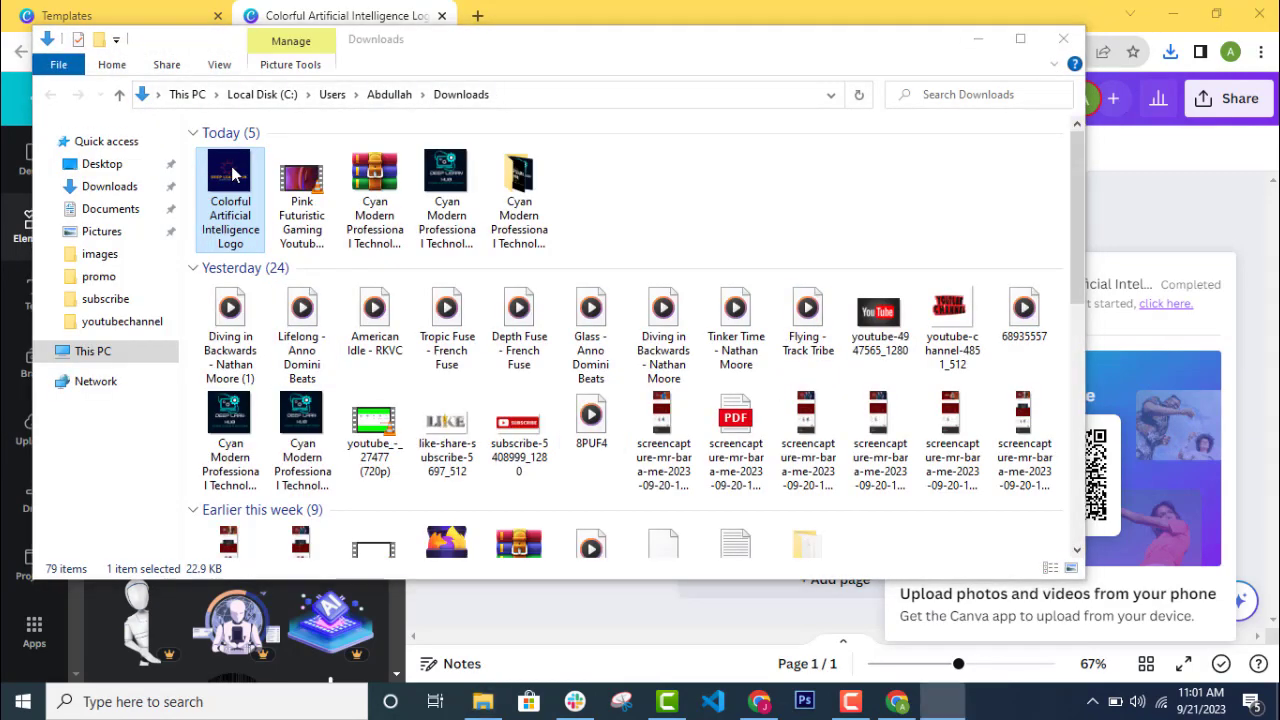